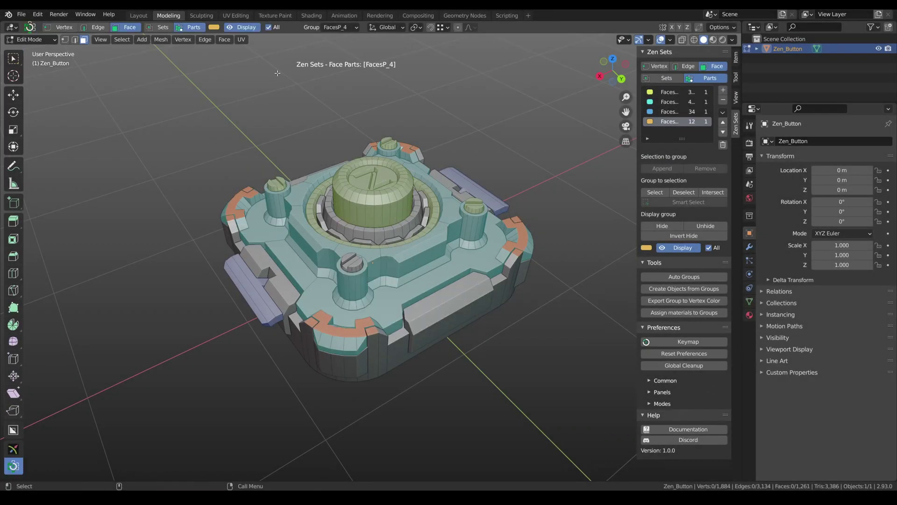
Scroll through the existing Zen Sets groups and hide the yellow screw group with Invert Hide
ctrl+shift+scroll(429, 178, down, 12)
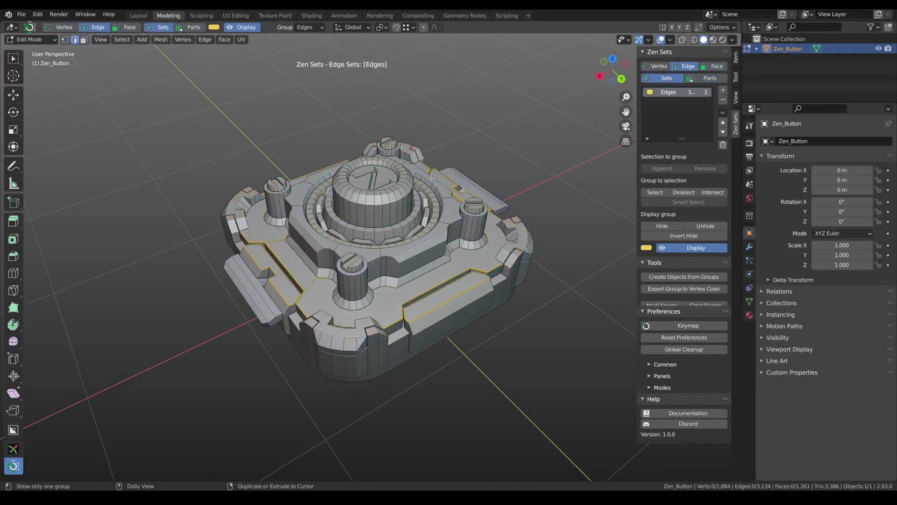
ctrl+scroll(429, 178, up, 3)
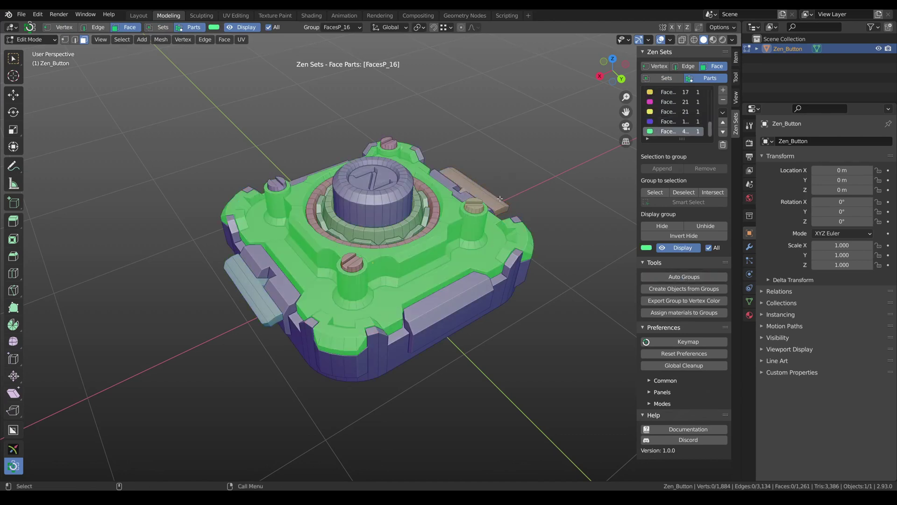
ctrl+scroll(477, 205, up, 2)
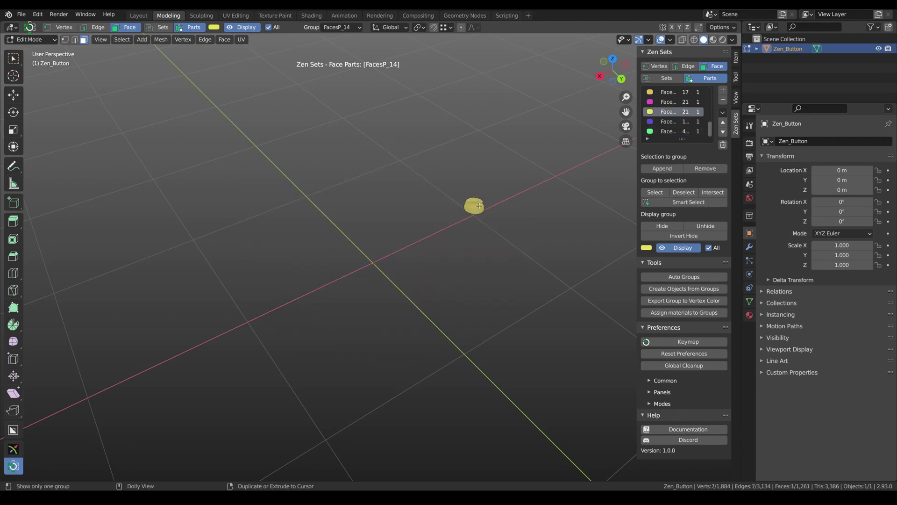
ctrl+click(481, 206)
Store the selected screw heads as a new face part, FacesP_17
ctrl+scroll(352, 257, up, 2)
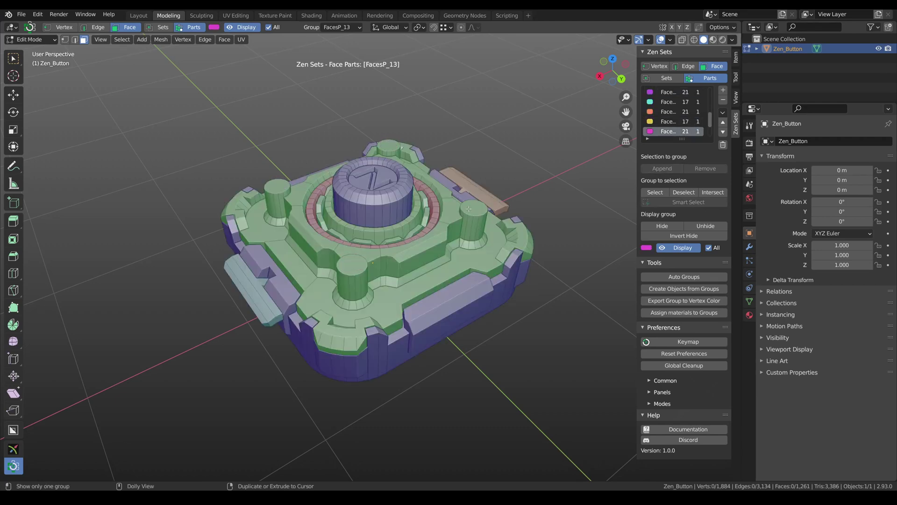
click(723, 90)
click(518, 156)
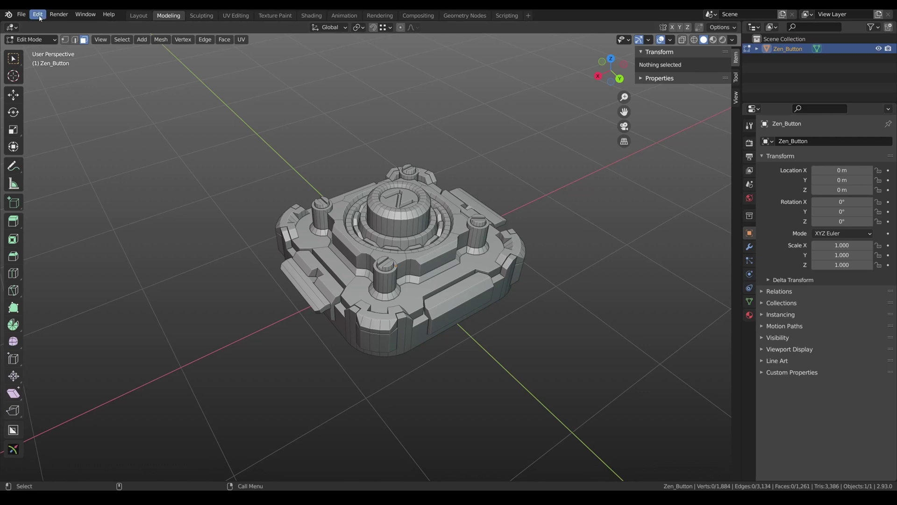
Install the Zen Sets add-on from ZenSets_1_0_0.zip through Preferences > Add-ons
click(38, 15)
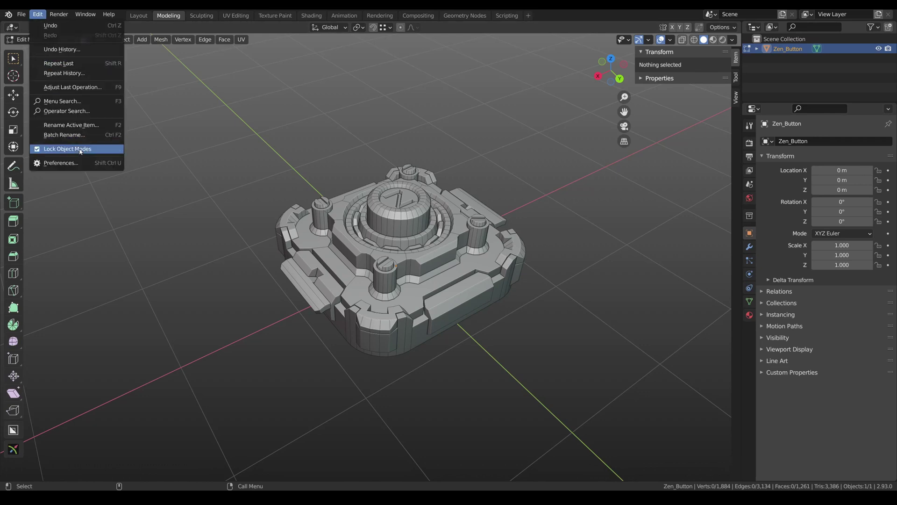
click(85, 163)
click(279, 232)
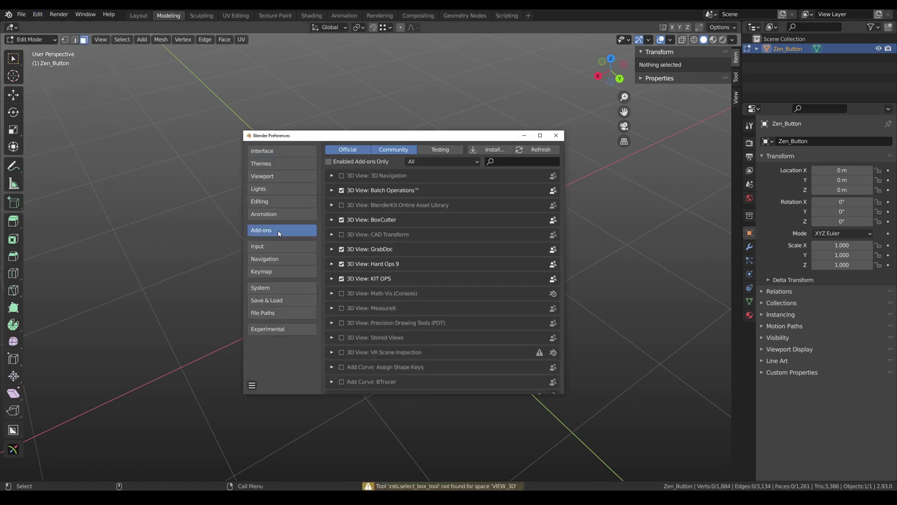
click(497, 151)
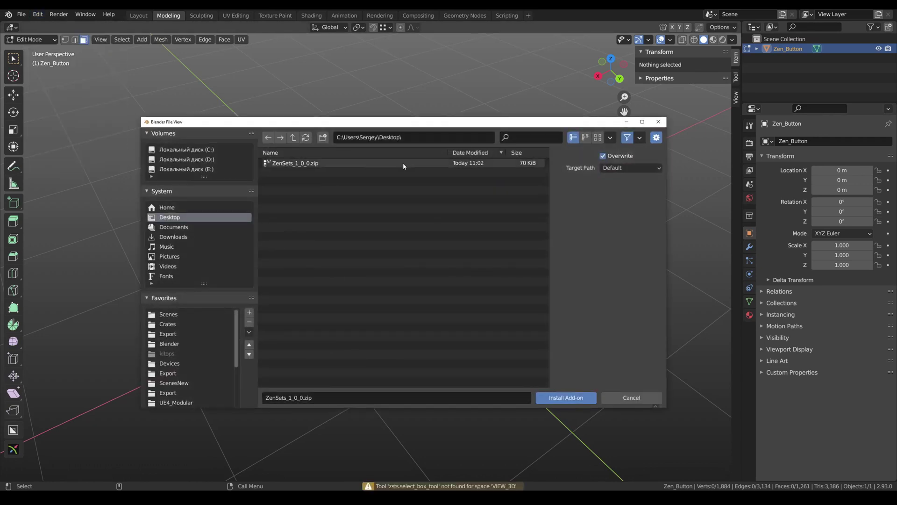
click(301, 163)
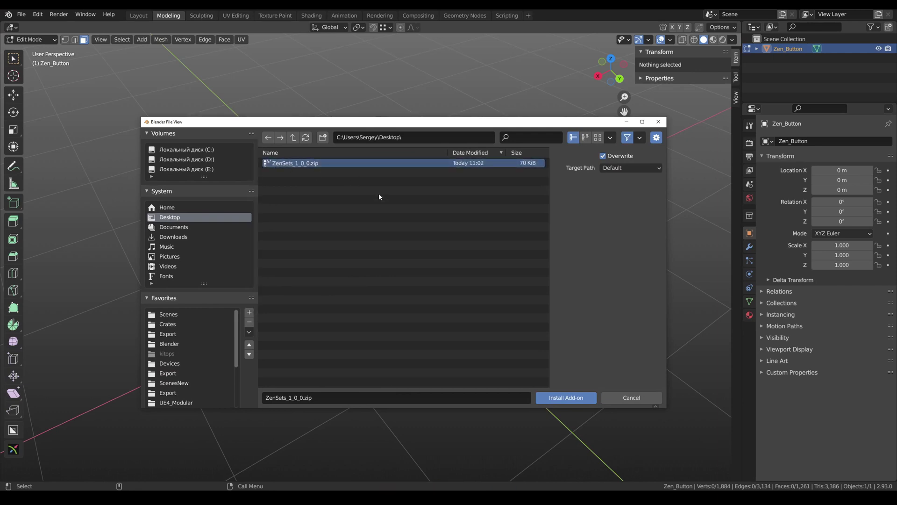
click(574, 396)
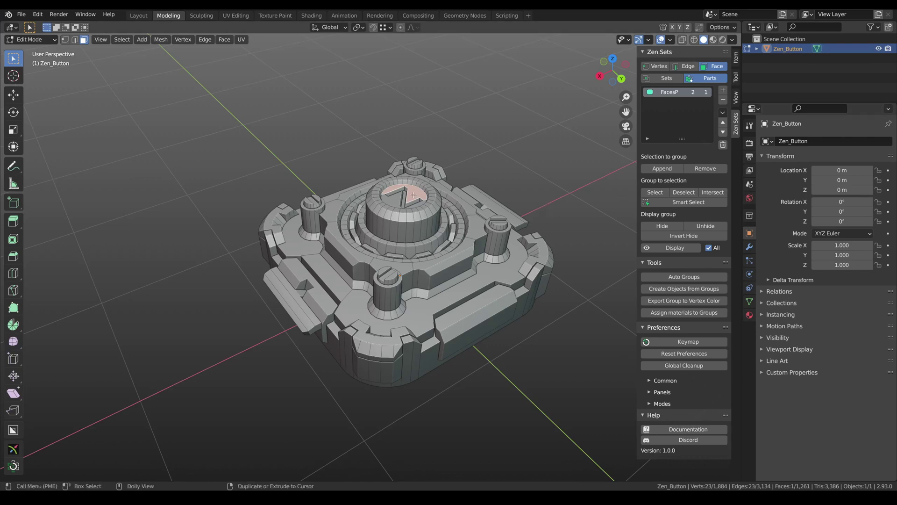
Bring up the Zen Sets pie menu with Ctrl+Shift+D, dismiss it, and view its Keymap settings
key(ctrl+shift+d)
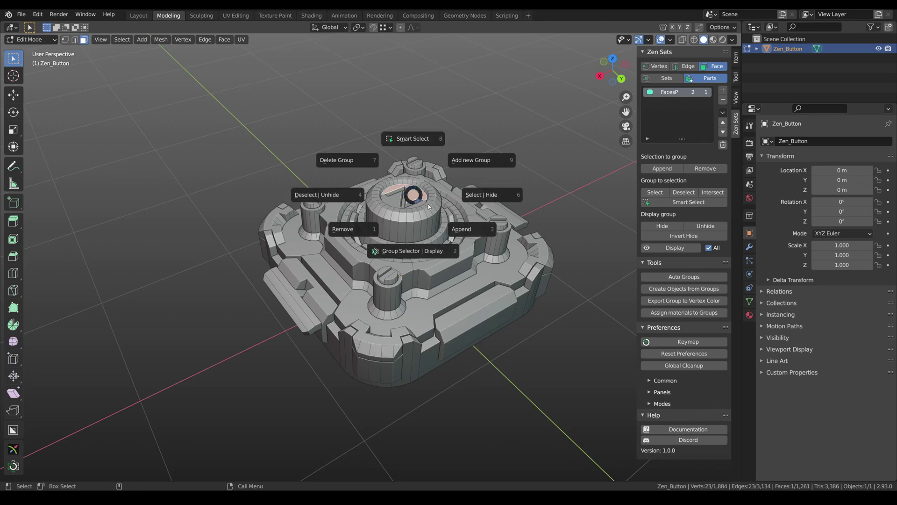
click(415, 197)
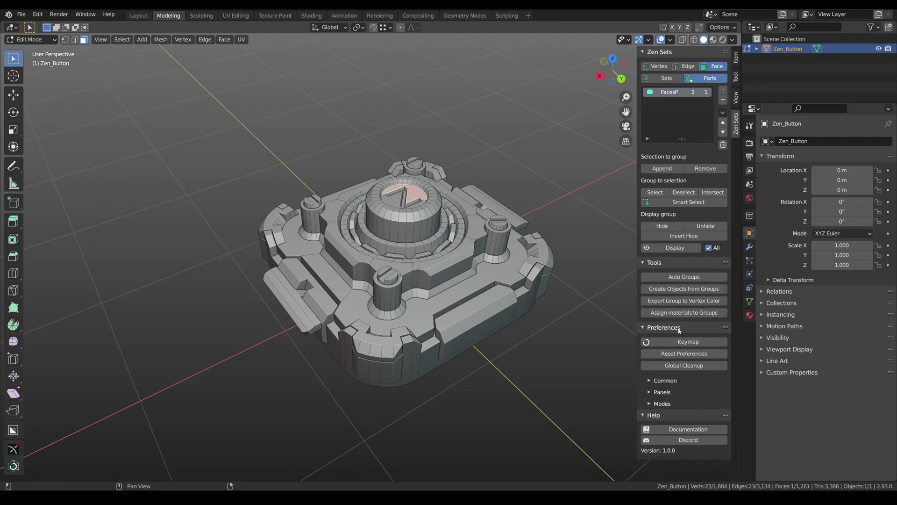
click(699, 343)
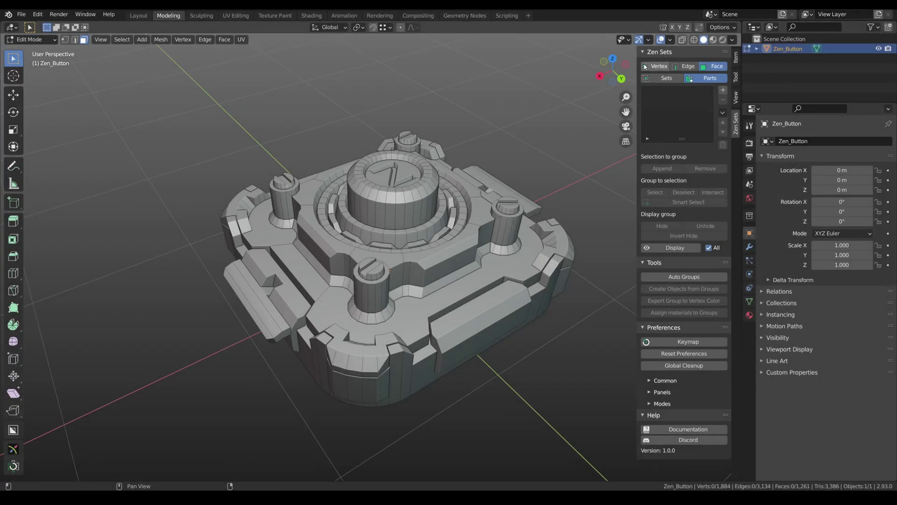
Try Zen Sets vertex and edge modes, return to face mode, and switch grouping from Parts to Sets
click(656, 67)
click(684, 67)
click(718, 68)
click(659, 67)
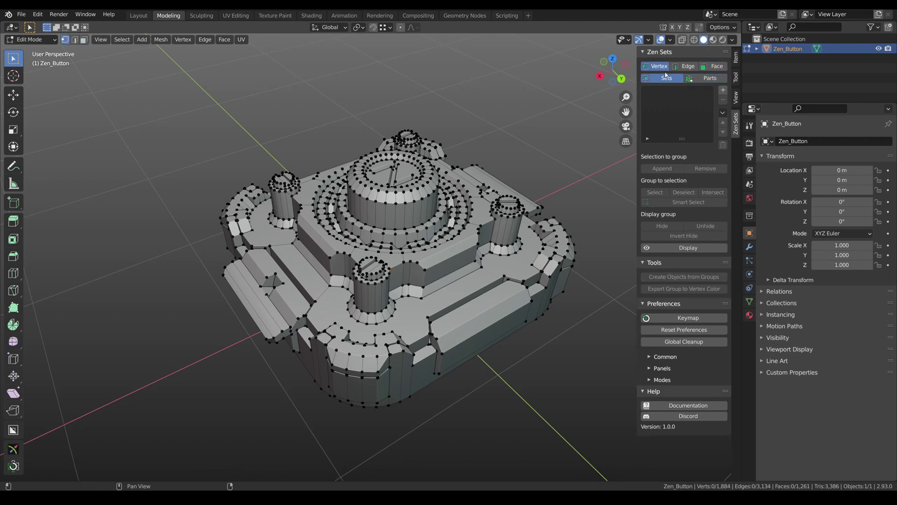
click(685, 67)
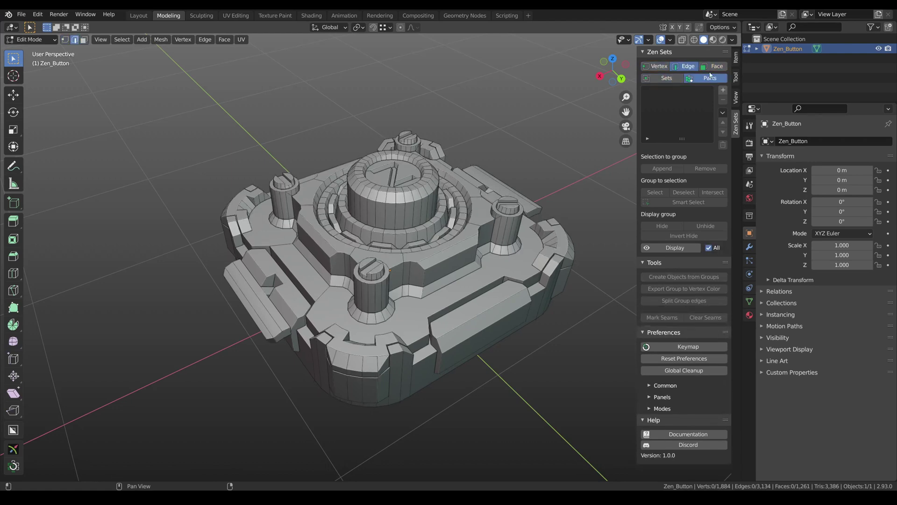
click(718, 68)
click(665, 79)
click(703, 80)
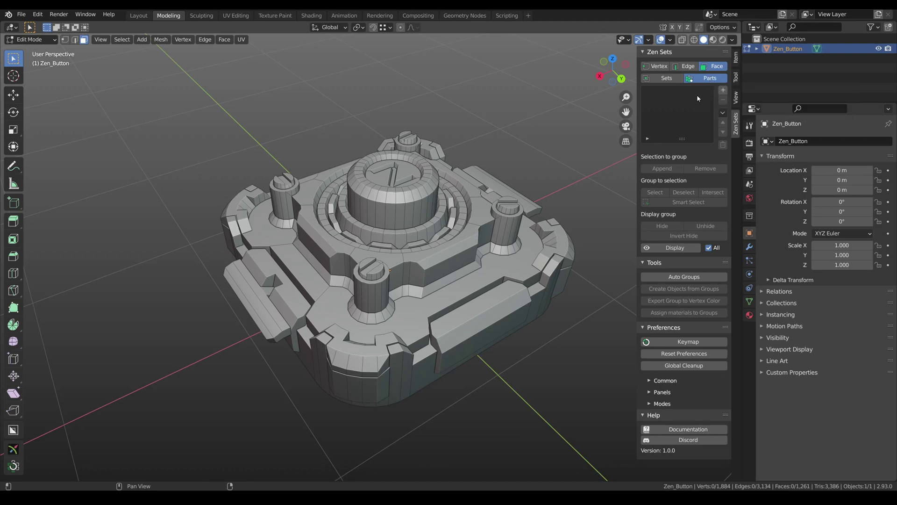
click(667, 78)
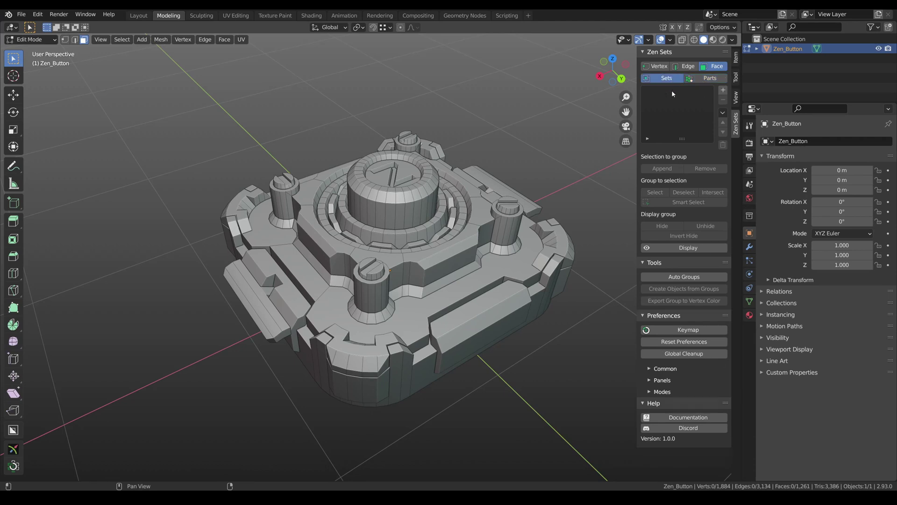
Select all four screw caps with Ctrl+L and create face set Faces from them
click(373, 271)
key(ctrl+l)
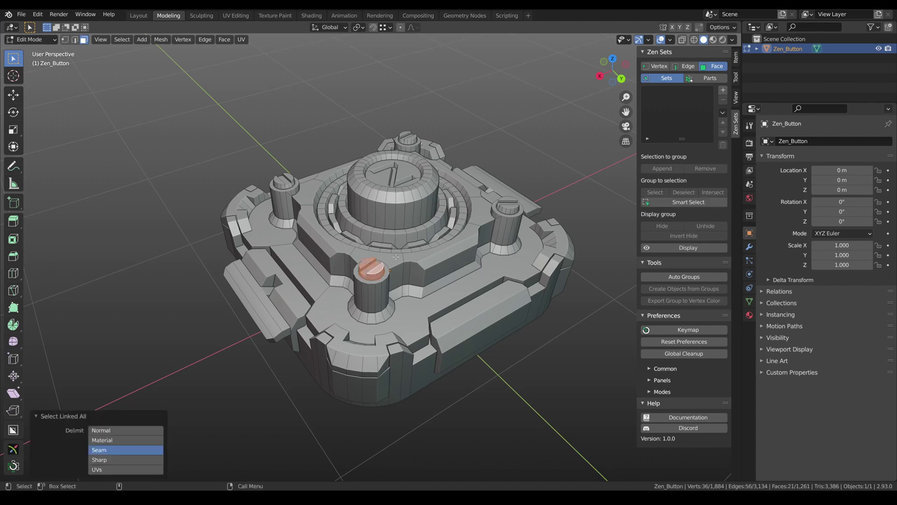
shift+click(508, 206)
key(ctrl+l)
shift+click(407, 139)
key(ctrl+l)
shift+click(287, 181)
key(ctrl+l)
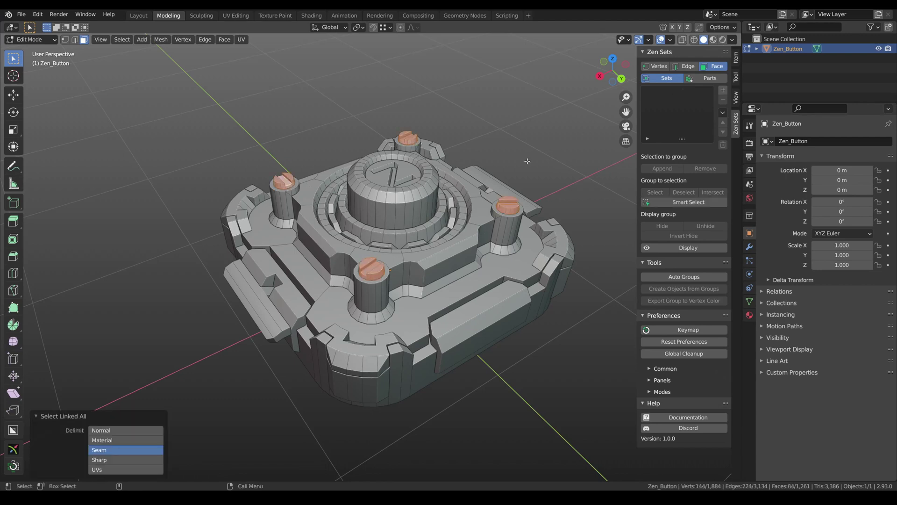
click(723, 91)
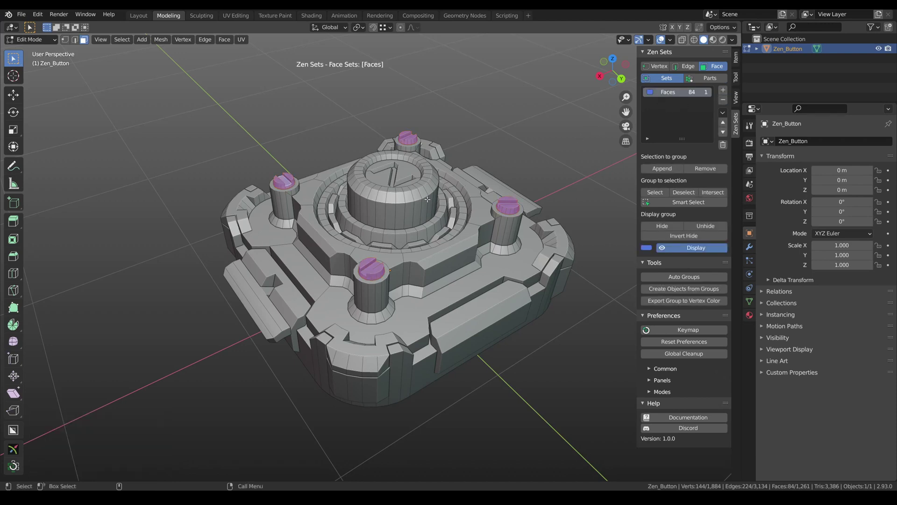
Select the central cylinder and store it as face set Faces_2
shift+click(396, 162)
key(ctrl+l)
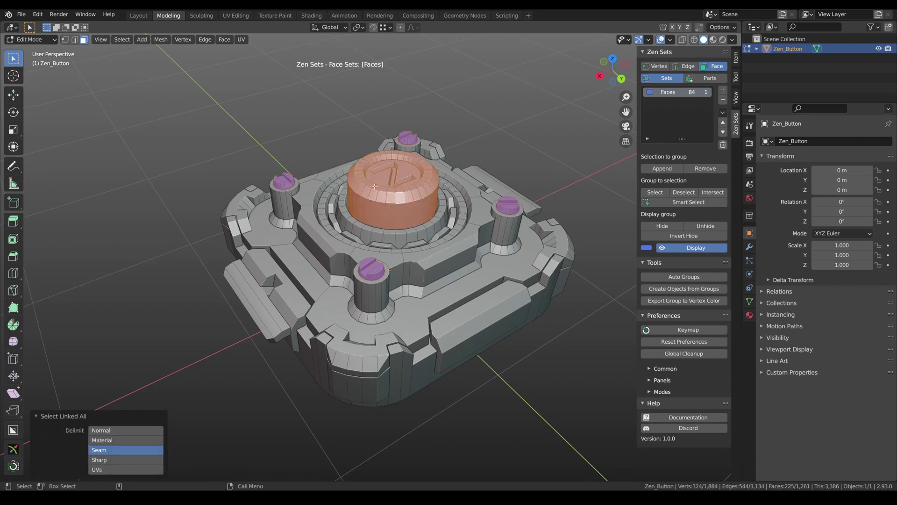
click(724, 90)
Deselect the mesh and alternate between the Faces and Faces_2 sets, ending on Faces
click(516, 138)
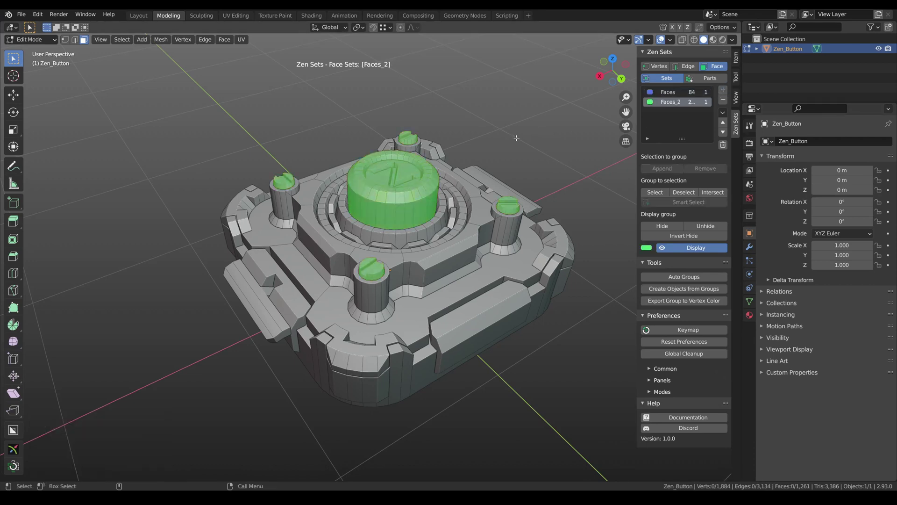
click(674, 94)
click(673, 103)
click(676, 94)
click(675, 104)
click(673, 92)
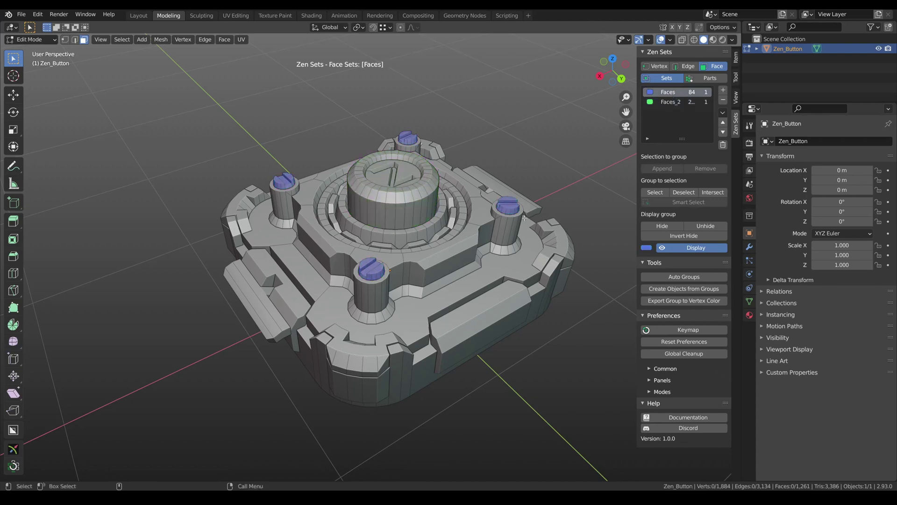
click(673, 101)
click(673, 92)
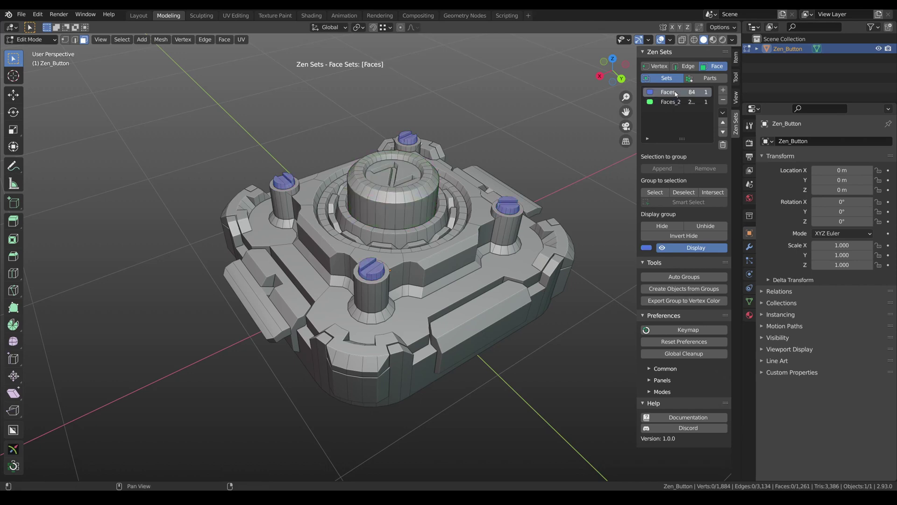
Switch back to Parts mode, select the four screw caps, and create the FacesP part
click(711, 79)
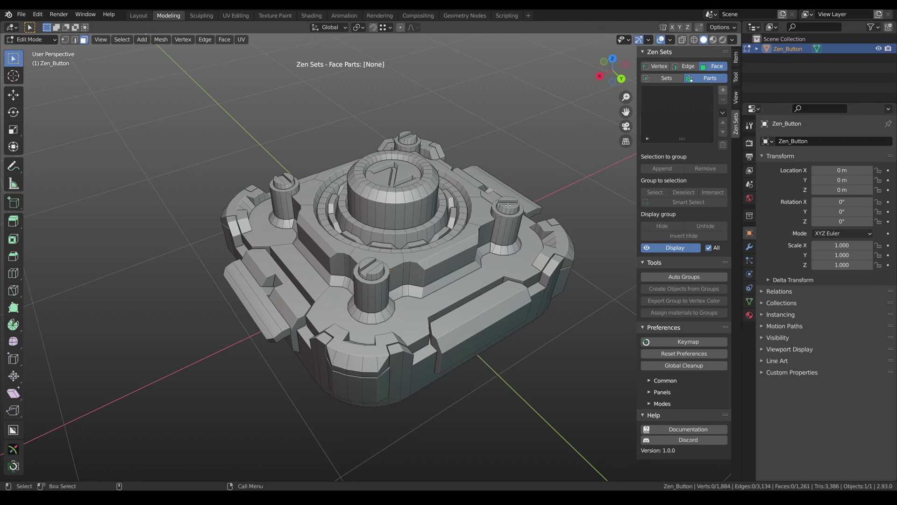
click(508, 205)
key(ctrl+l)
shift+click(377, 270)
key(ctrl+l)
shift+click(284, 181)
key(ctrl+l)
shift+click(408, 137)
key(ctrl+l)
click(723, 90)
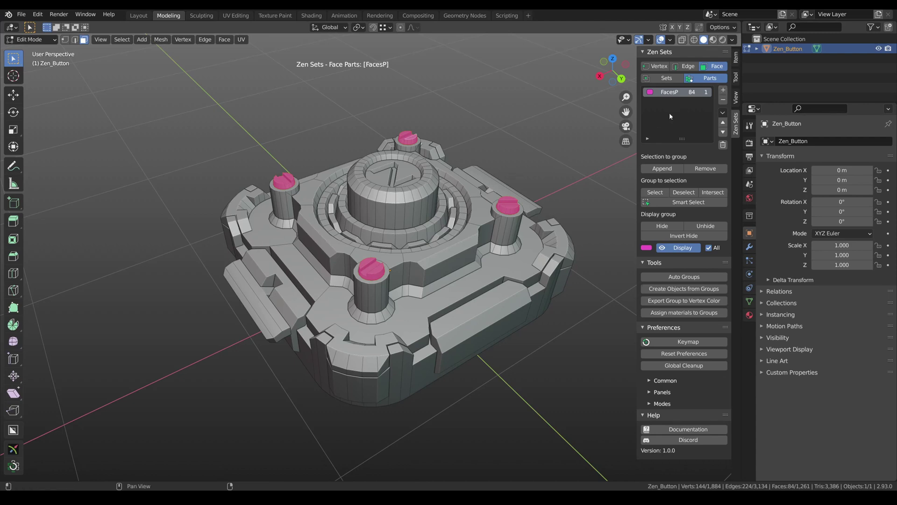
Add the central cylinder, store caps and cylinder as FacesP_2, then make FacesP_2 active
shift+click(410, 200)
key(ctrl+l)
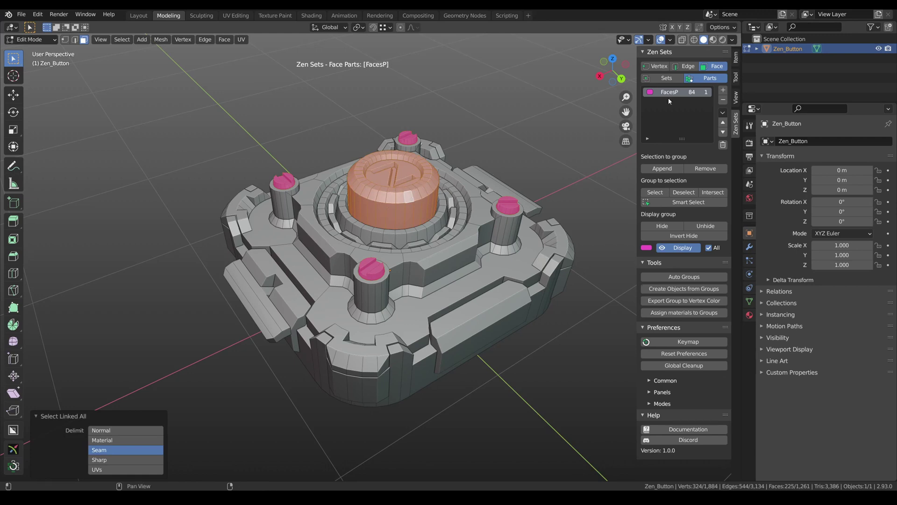
click(724, 92)
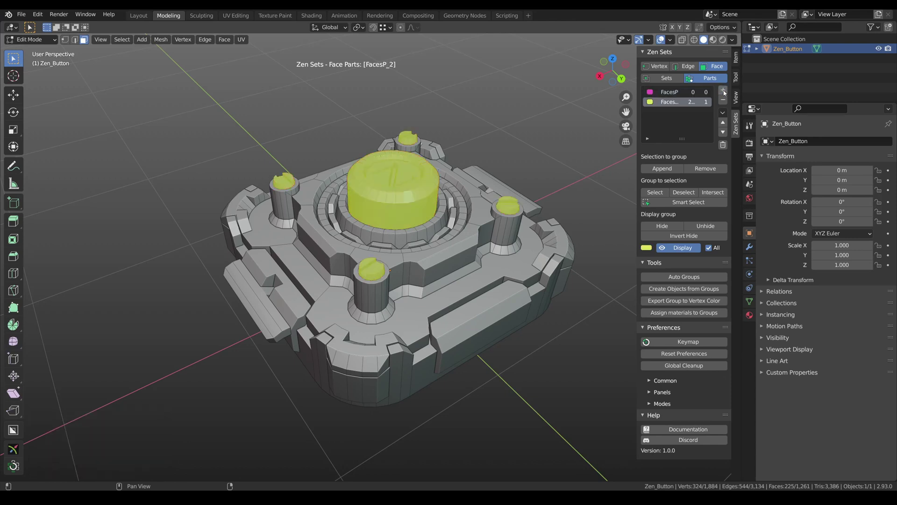
click(510, 103)
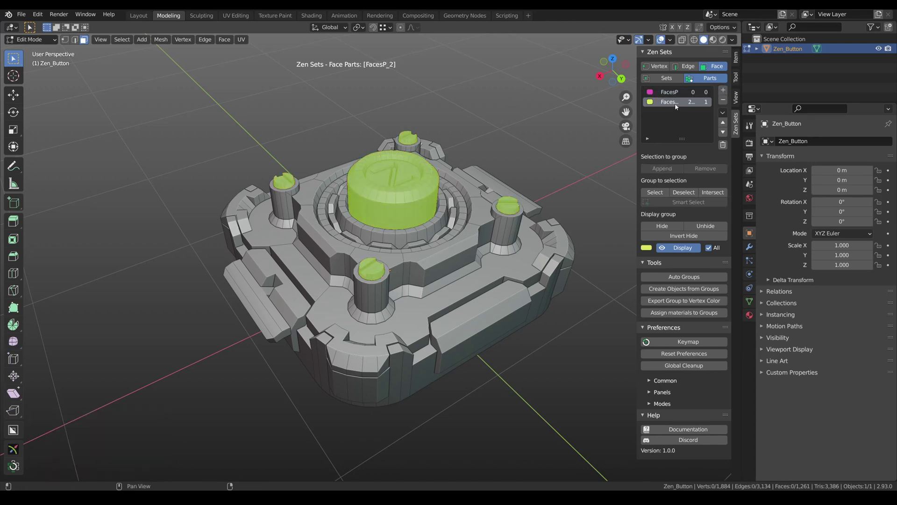
click(678, 94)
click(676, 103)
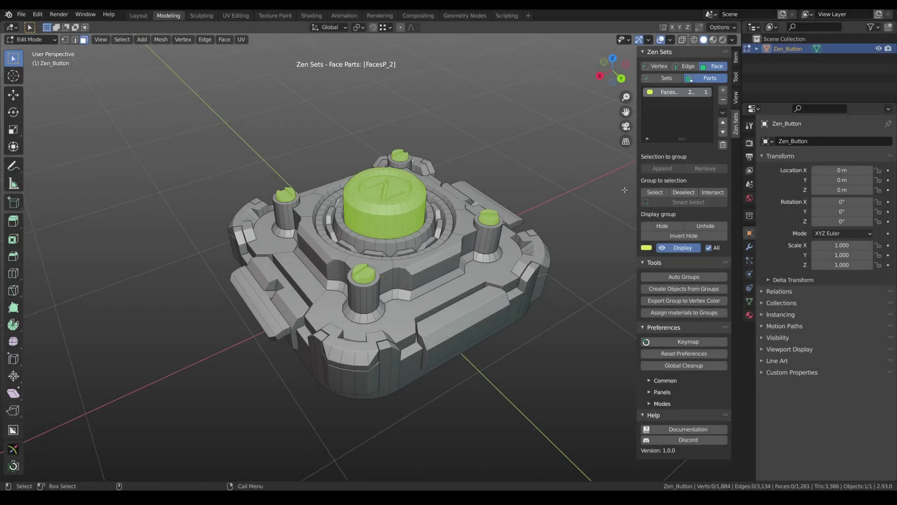
Add the ring around the button to FacesP_2 and remove the front screw head from it
alt+click(442, 215)
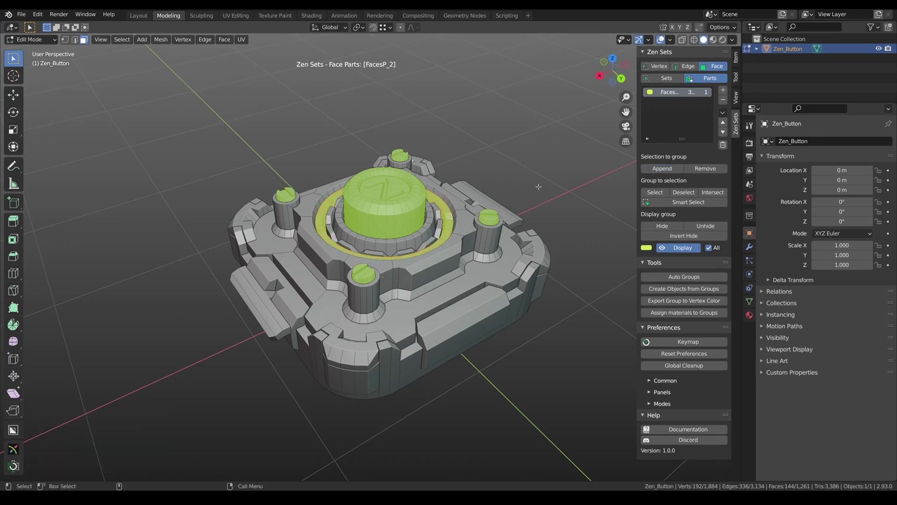
click(363, 274)
key(ctrl+l)
click(706, 169)
Test hiding and unhiding FacesP_2, then isolate it with Invert Hide
click(563, 164)
click(662, 226)
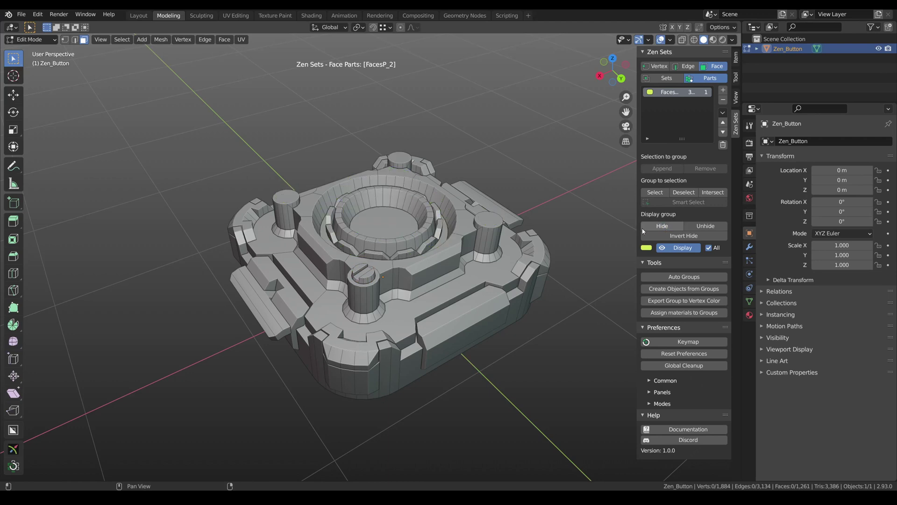
click(715, 226)
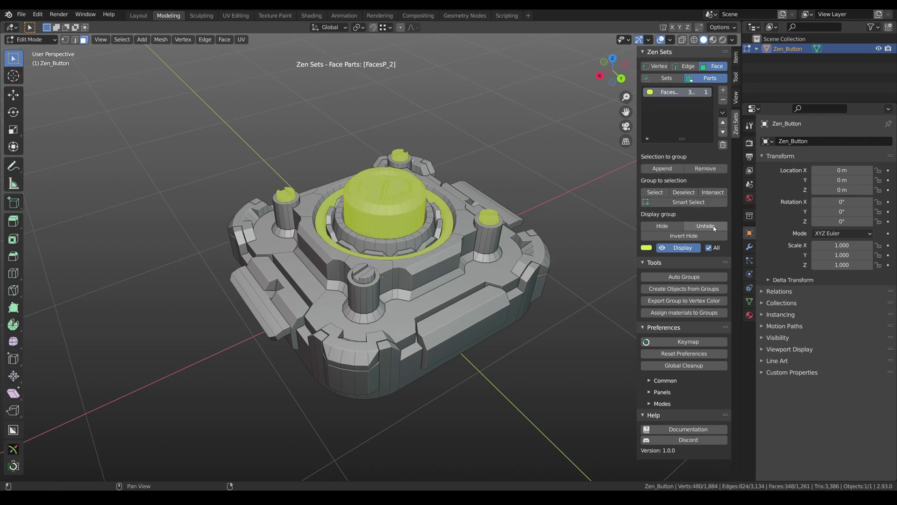
click(687, 235)
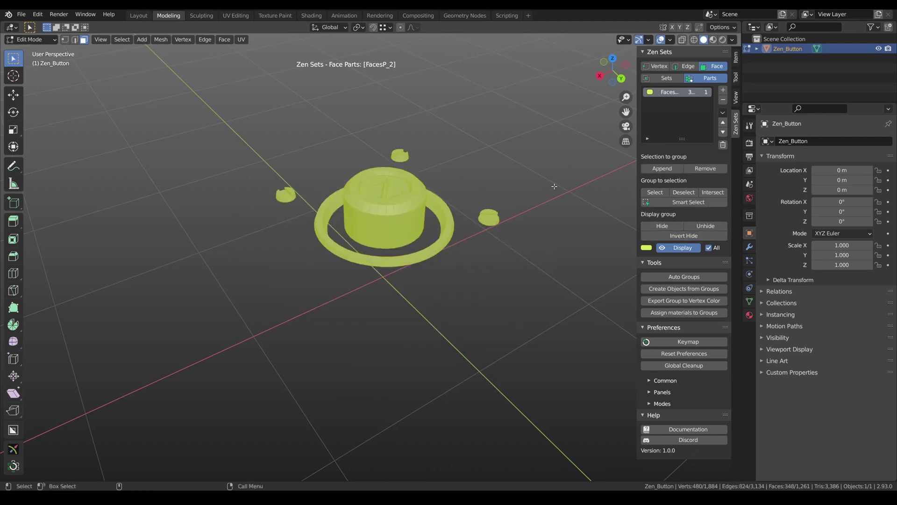
click(555, 186)
Reveal the whole mesh, turn off group colours, and try the group Select and Deselect buttons
key(alt+h)
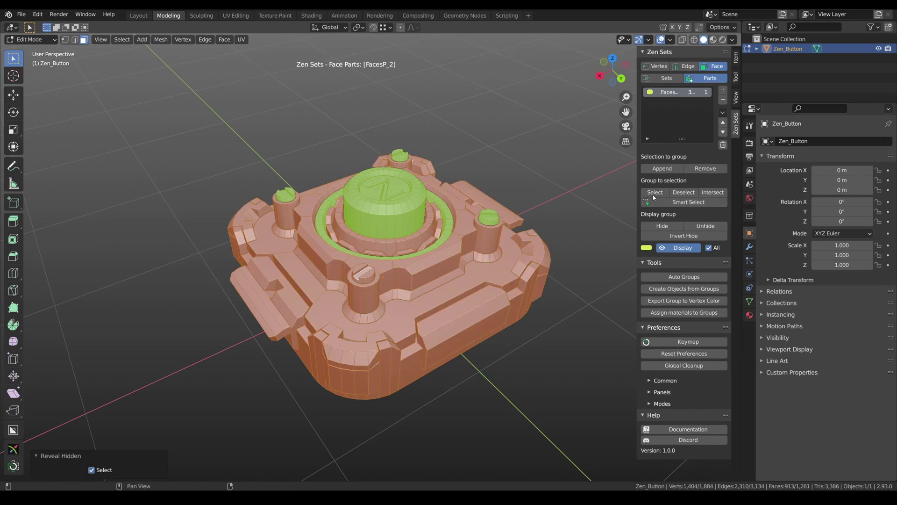
click(624, 189)
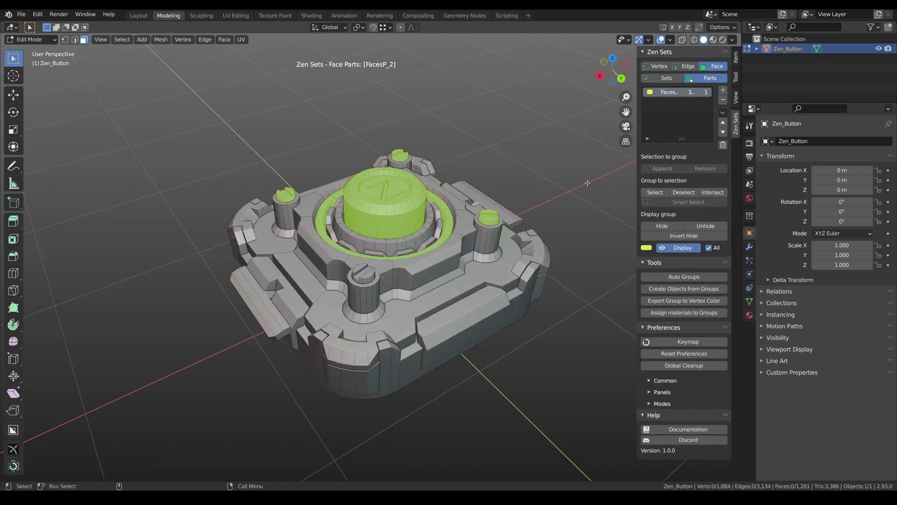
click(679, 248)
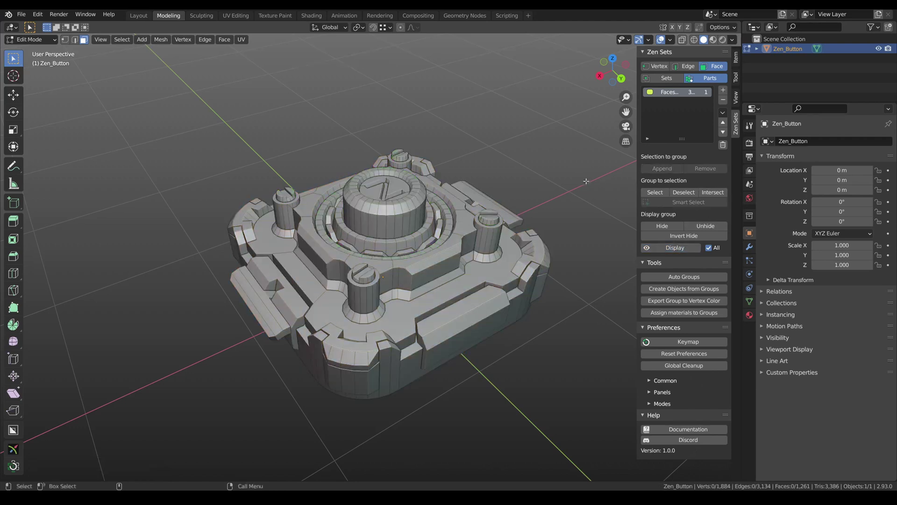
click(655, 192)
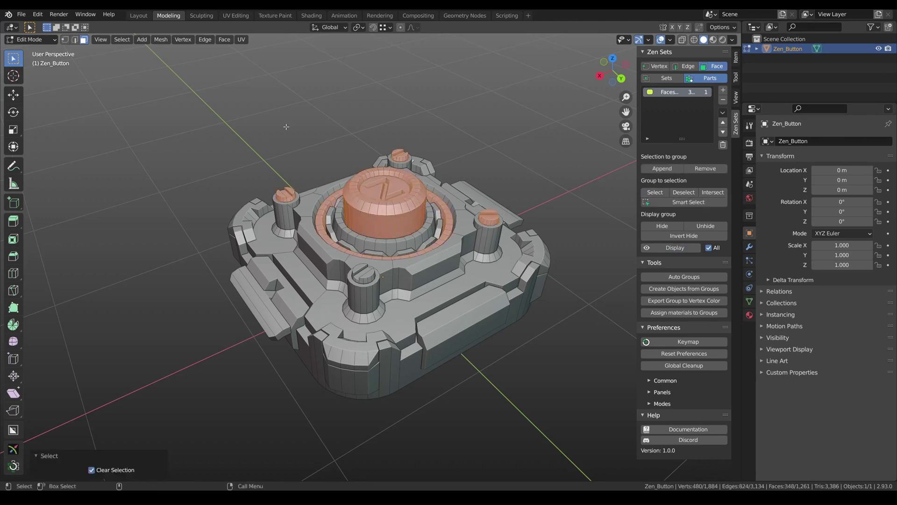
click(552, 135)
key(a)
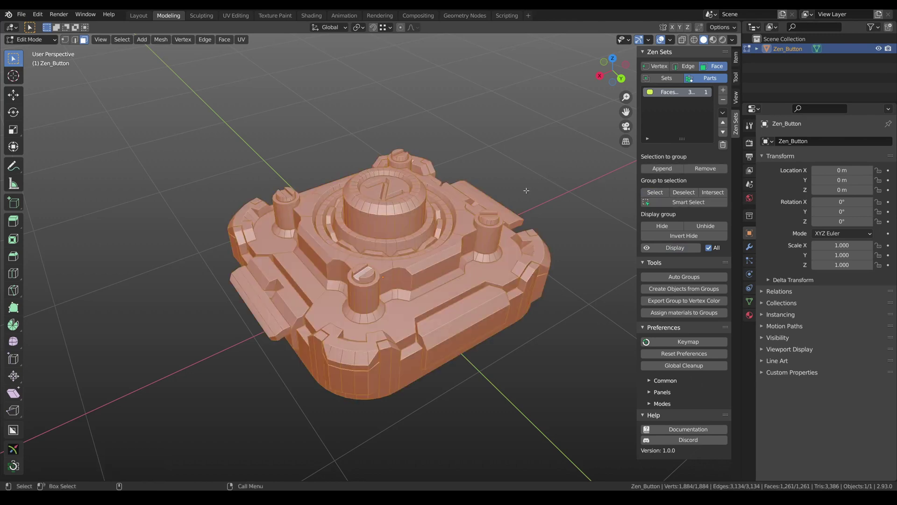
click(684, 193)
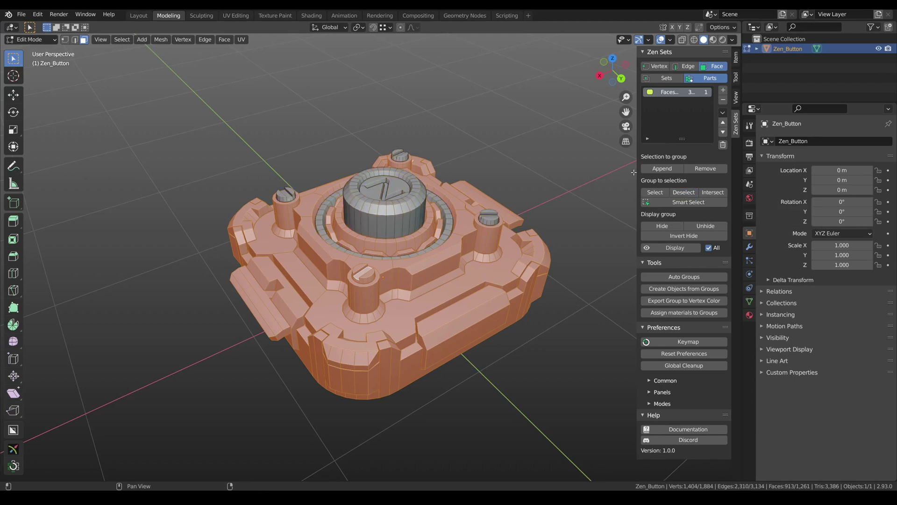
click(525, 158)
Lasso the right-hand corner in X-ray and Intersect to keep only the group's screw cap
key(alt+z)
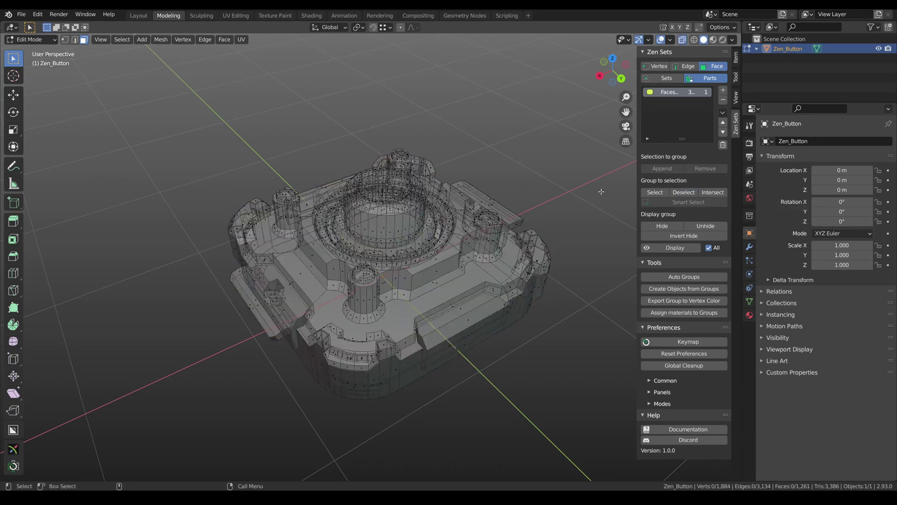
mouse_move(604, 202)
ctrl+right_down()
mouse_move(461, 222)
mouse_move(552, 356)
ctrl+right_up()
key(alt+z)
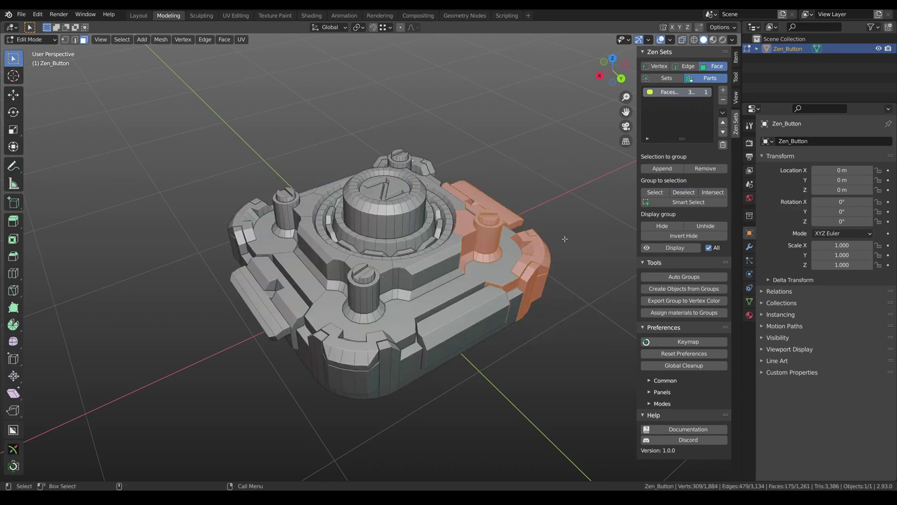
click(718, 194)
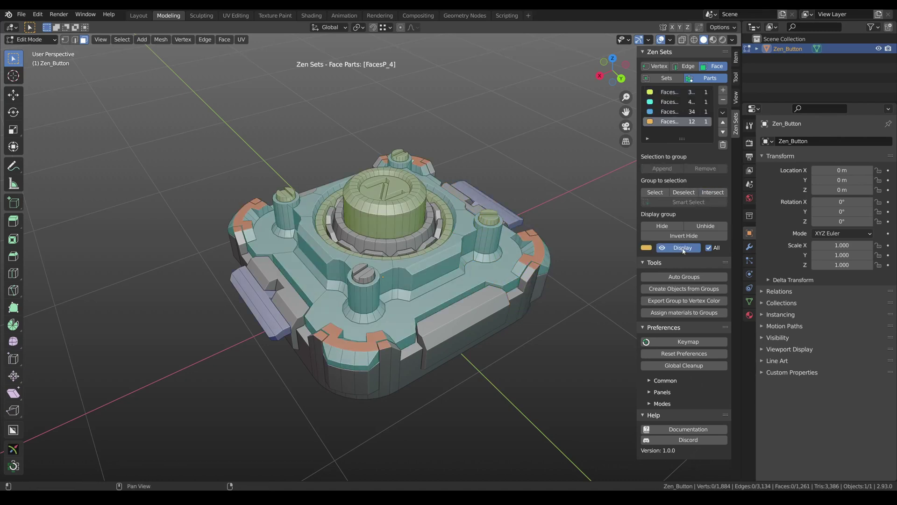
Hide group colours, browse the four face group rows, and Smart Select the first group's faces
click(683, 250)
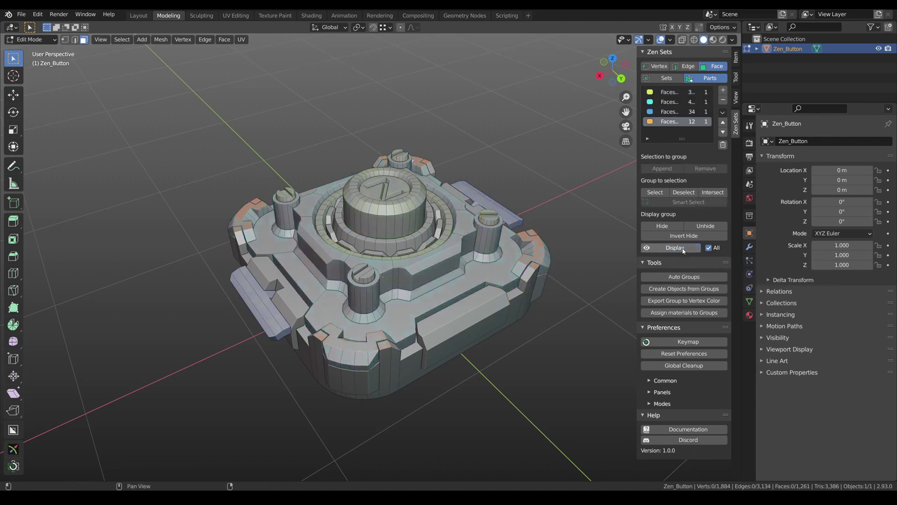
click(676, 112)
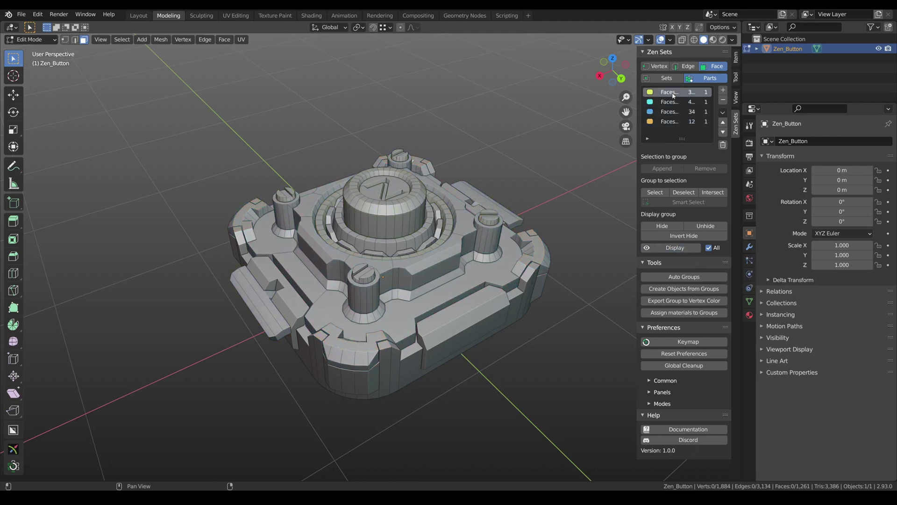
click(671, 120)
click(671, 112)
click(670, 104)
click(670, 94)
click(669, 103)
click(670, 113)
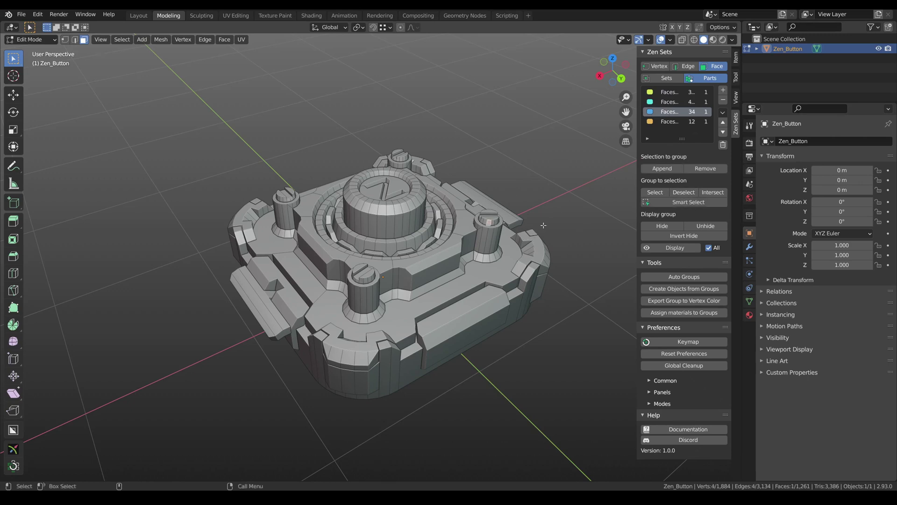
click(684, 205)
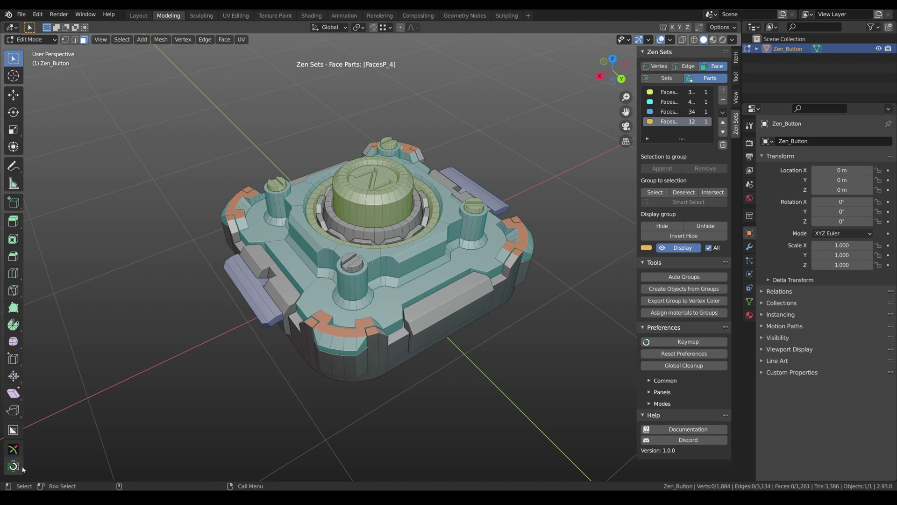
Activate Group Selector | Display from the Ctrl+Shift+A pie menu, toggle modes with 1-3, and step through face groups
key(ctrl+shift+a)
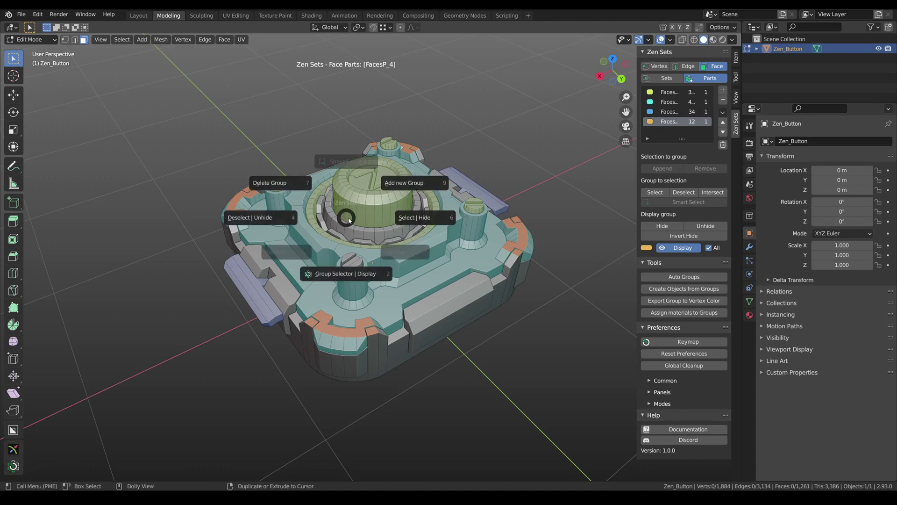
click(348, 271)
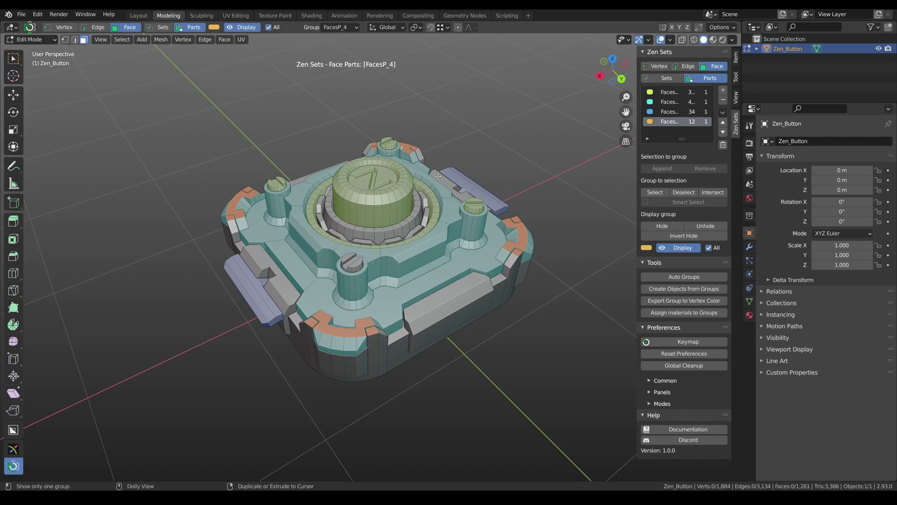
key(2)
key(3)
key(1)
key(3)
key(2)
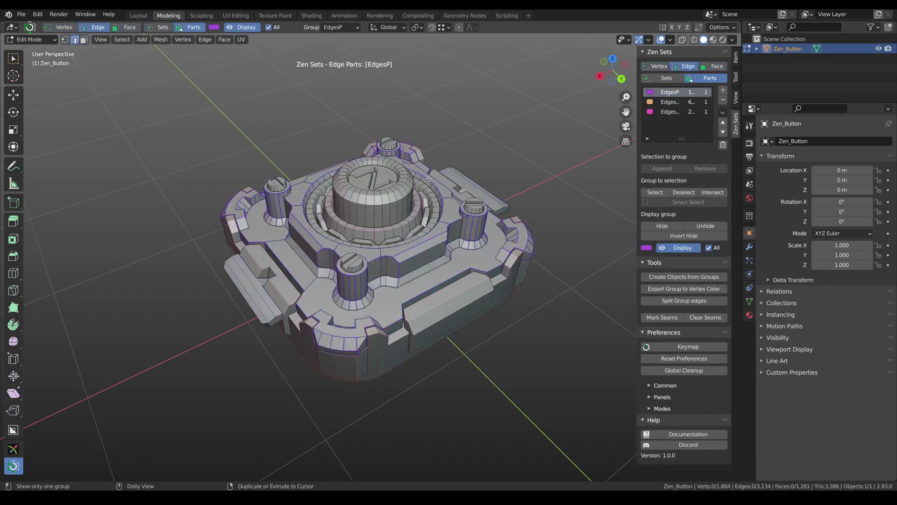
key(3)
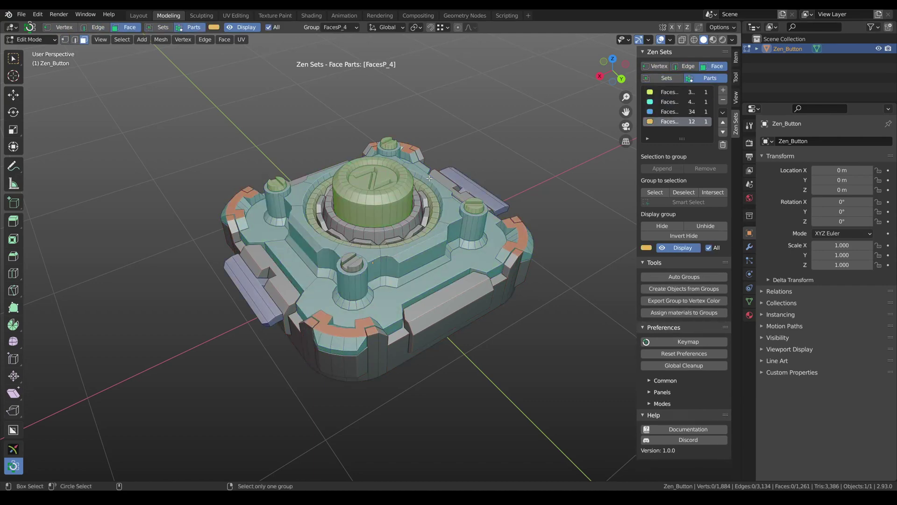
ctrl+alt+shift+scroll(429, 178, down, 7)
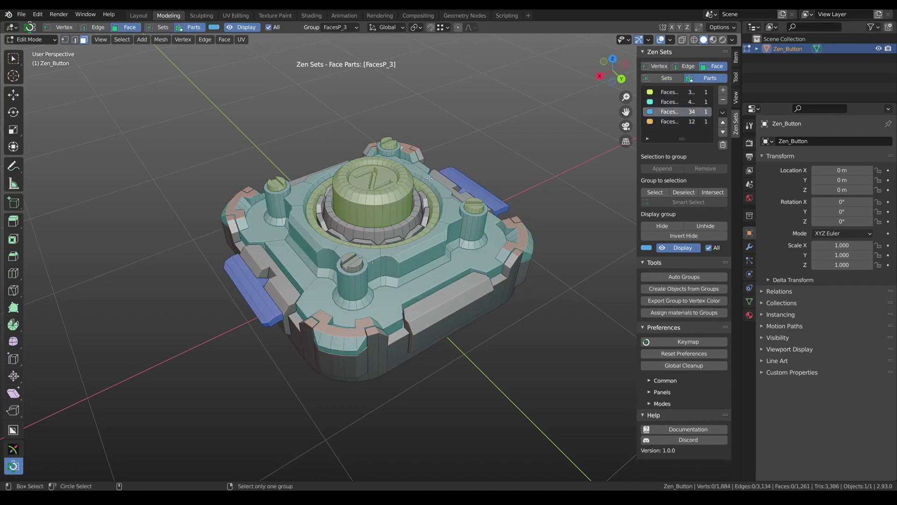
key(Down)
key(Down)
key(Down)
key(Down)
Auto-split Zen_Button into face groups and briefly isolate one cap's group
click(685, 277)
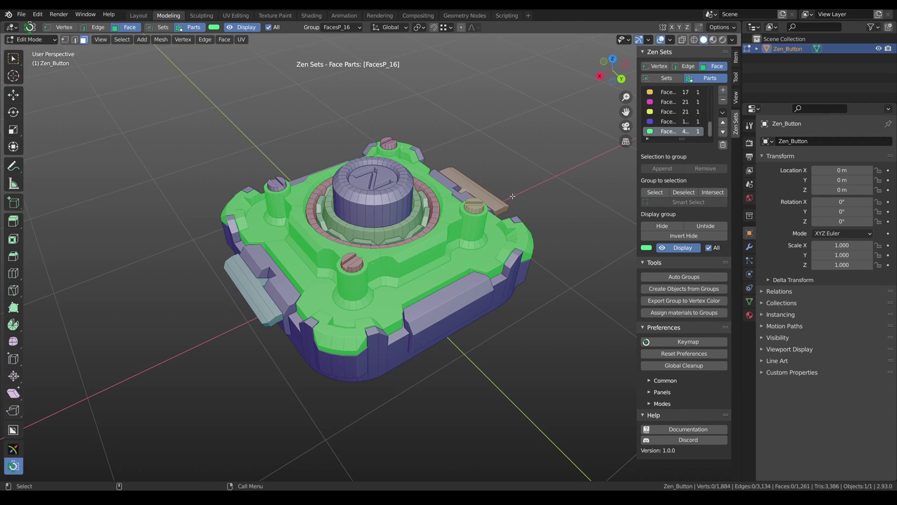
ctrl+click(474, 206)
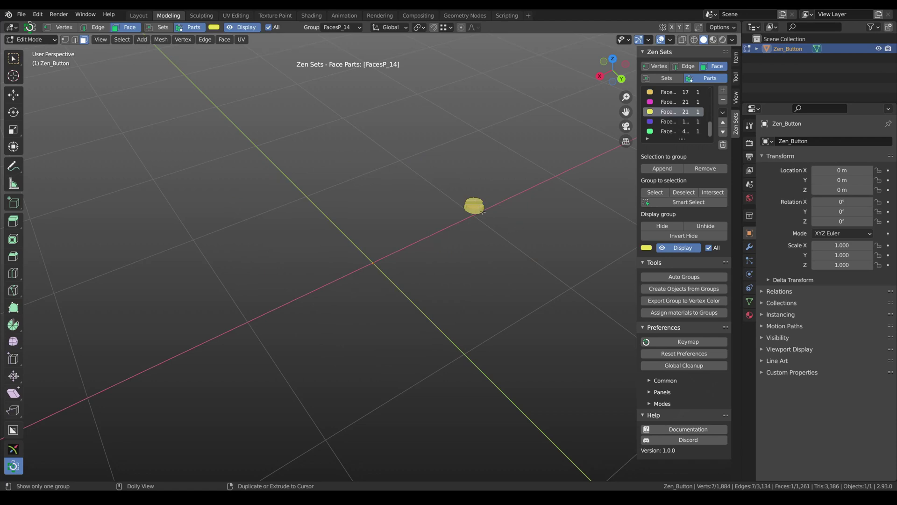
ctrl+click(525, 244)
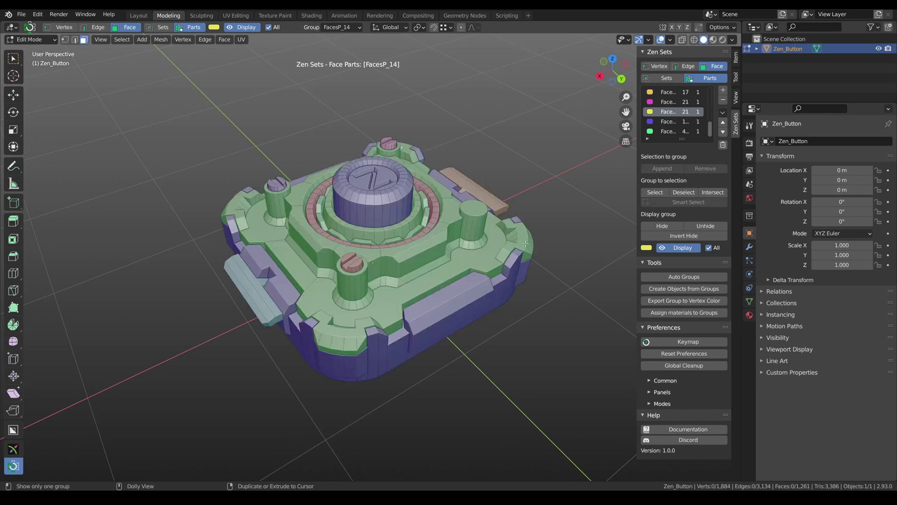
Isolate the four screw caps and save them as new face group FacesP_17 (84 faces)
click(354, 264)
click(283, 182)
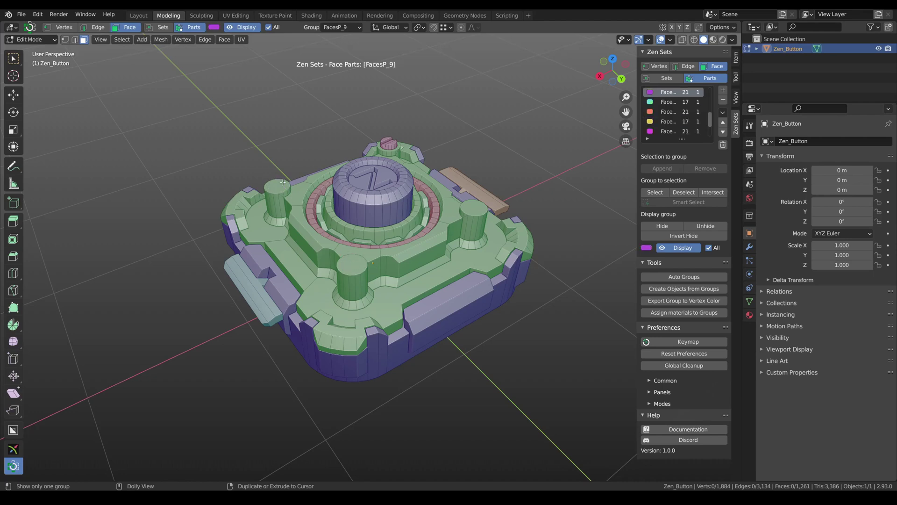
click(390, 141)
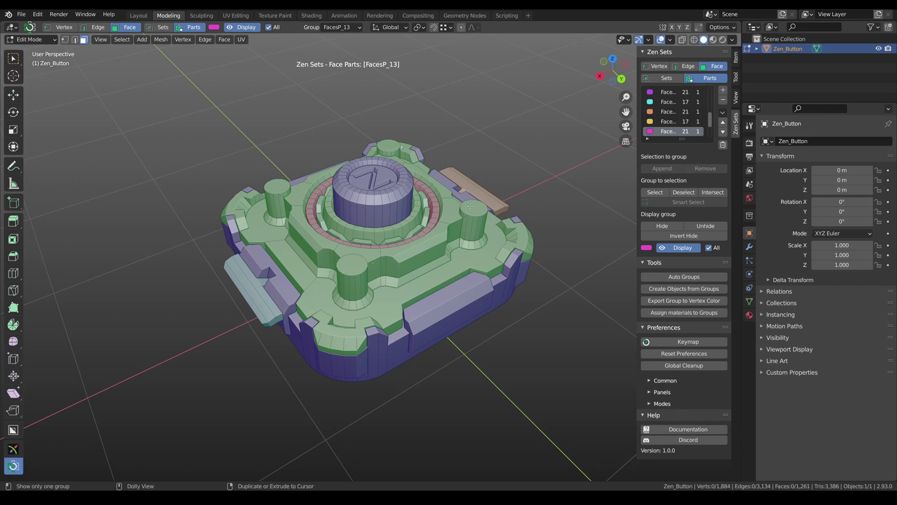
click(469, 203)
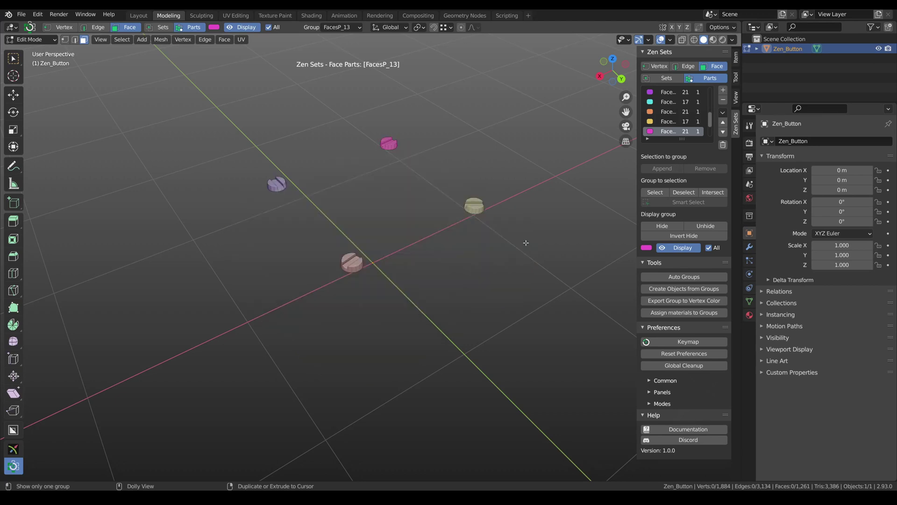
mouse_move(548, 246)
mouse_down()
mouse_move(390, 93)
mouse_move(537, 327)
mouse_move(537, 280)
mouse_up()
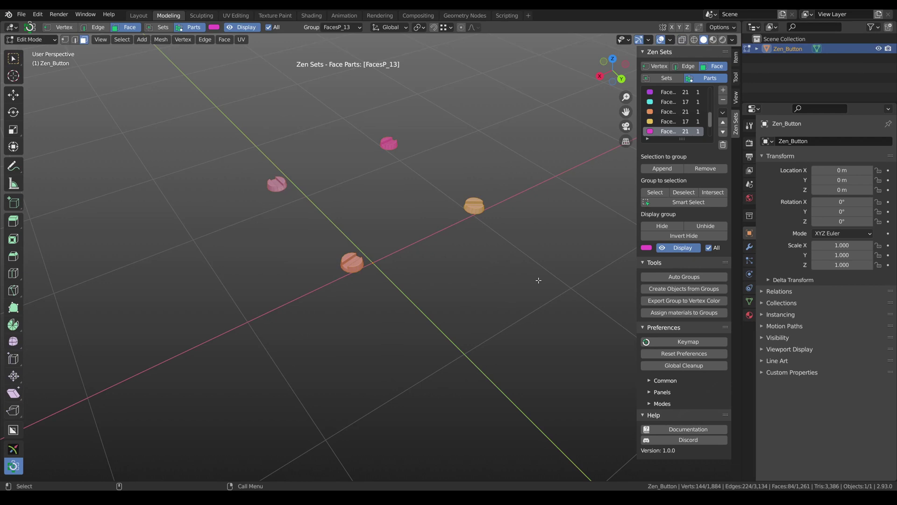
click(724, 93)
click(522, 153)
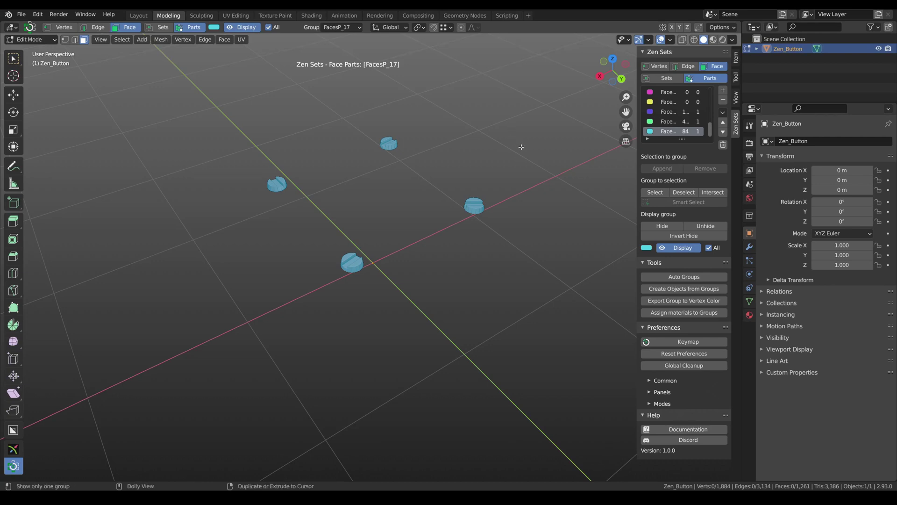
Unhide the mesh and disable every Zen Sets mode except Face Parts in preferences
key(alt+h)
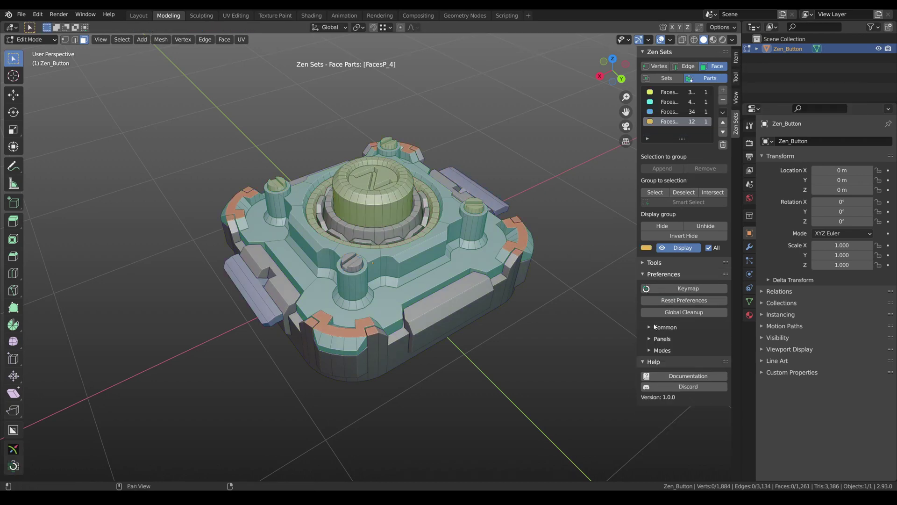
click(649, 350)
scroll(647, 347, down, 1)
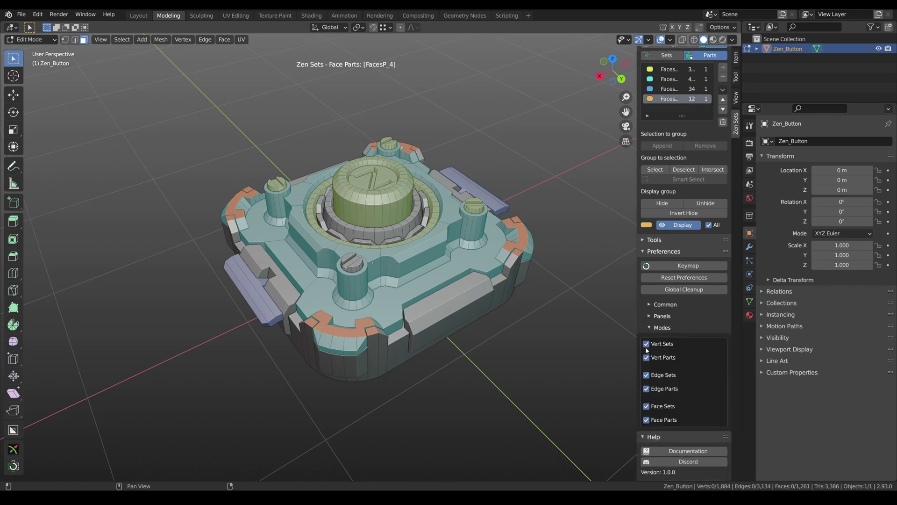
click(647, 346)
click(648, 359)
click(648, 376)
click(647, 390)
click(647, 407)
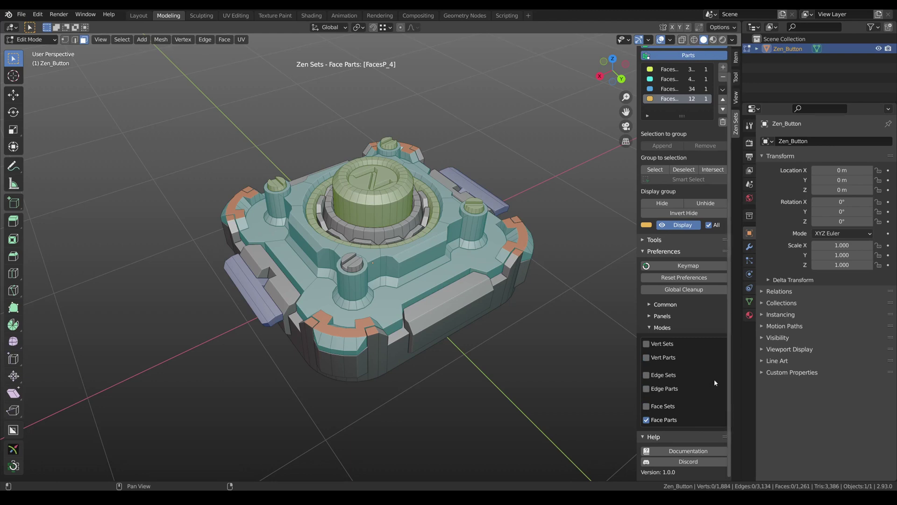
scroll(701, 374, up, 1)
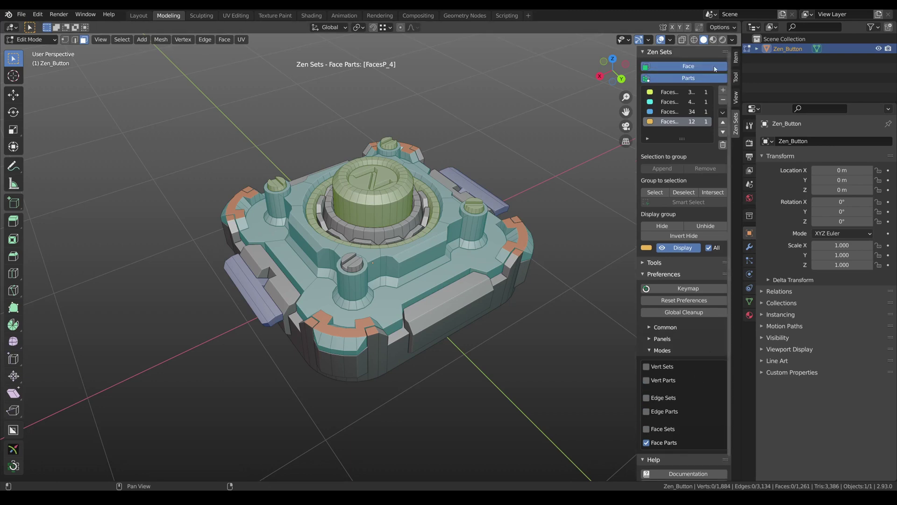
click(653, 350)
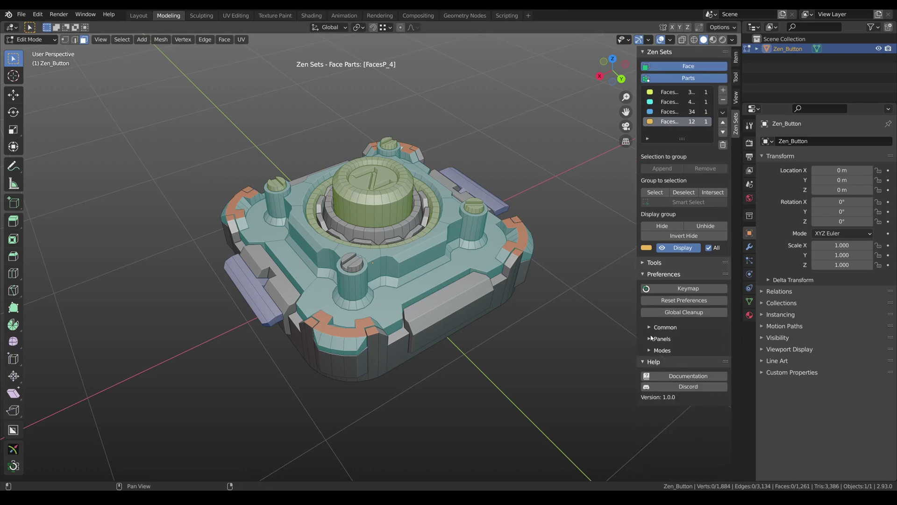
click(653, 340)
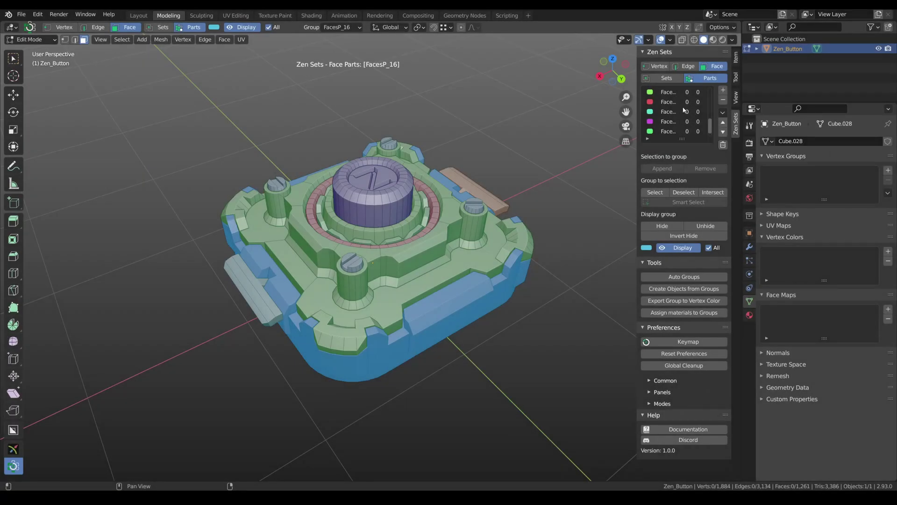
Delete the empty face groups and export all groups to vertex colors
click(724, 145)
click(722, 178)
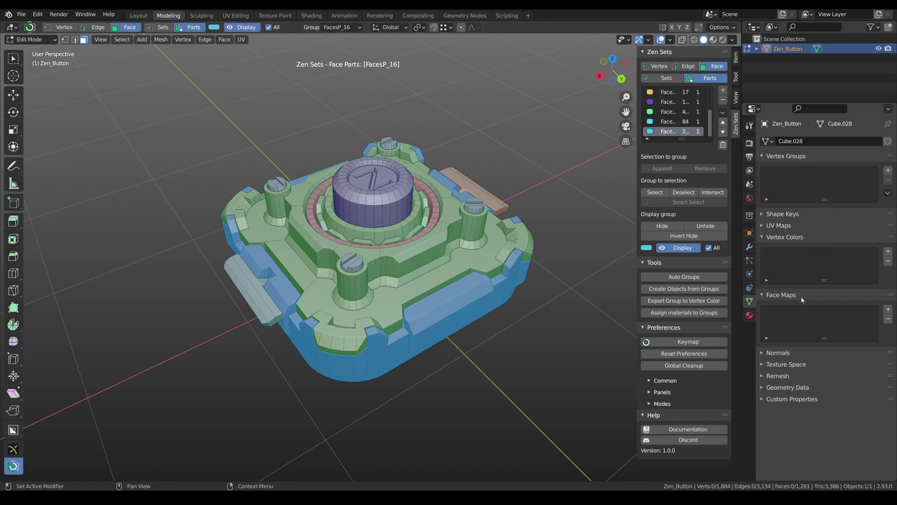
click(722, 112)
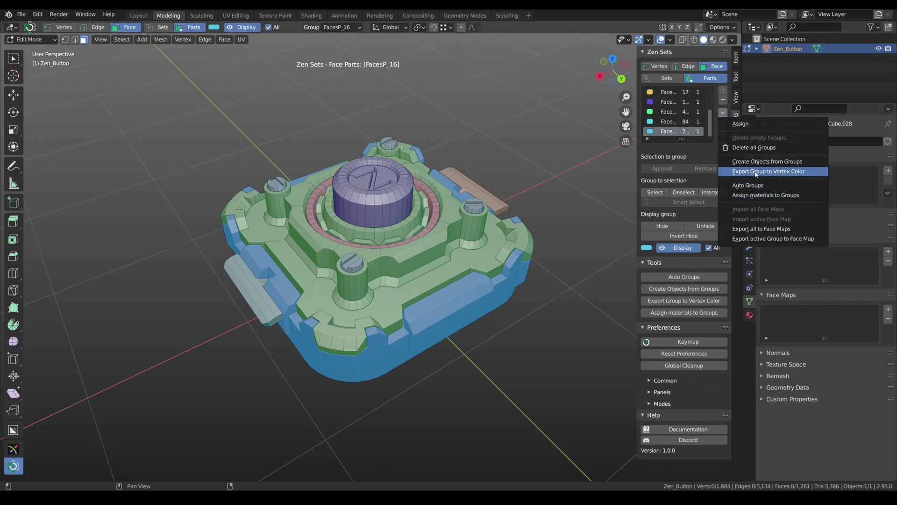
click(755, 171)
click(788, 188)
click(771, 212)
Export all face groups to Face Maps and all vertex groups to native vertex groups
click(723, 112)
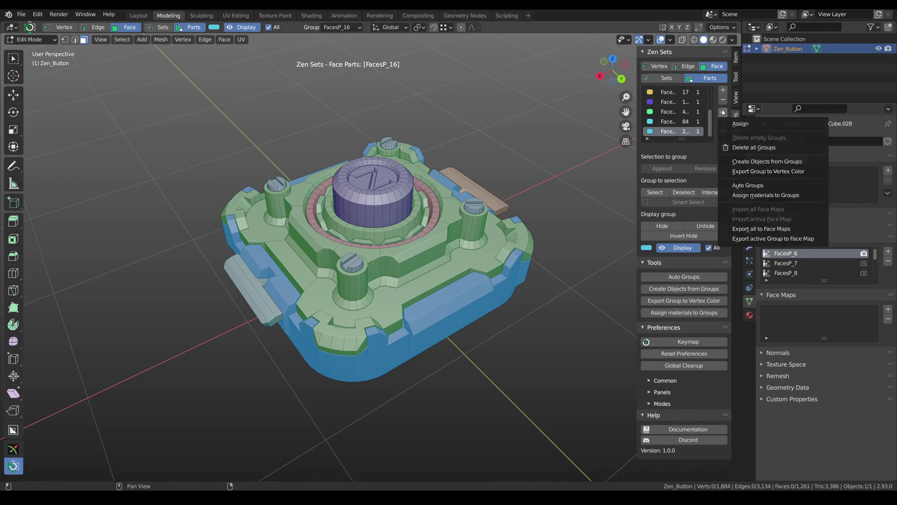
click(761, 229)
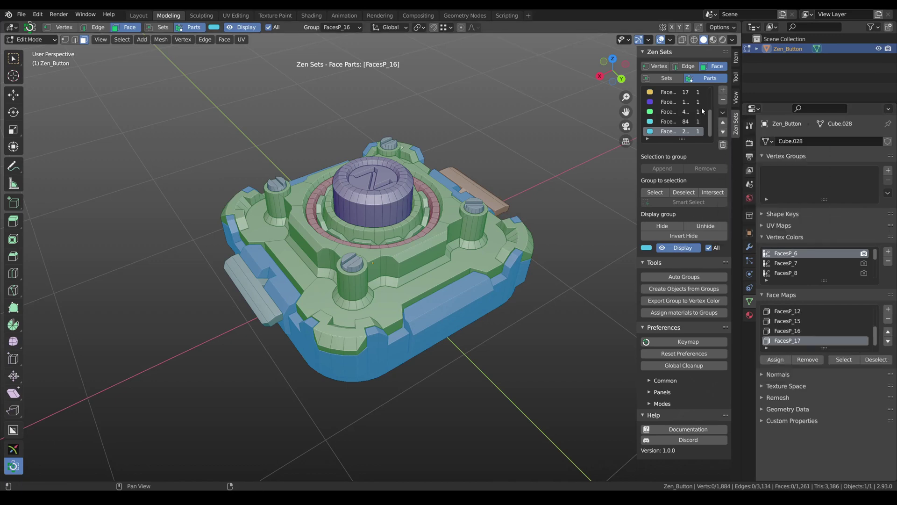
key(1)
click(723, 112)
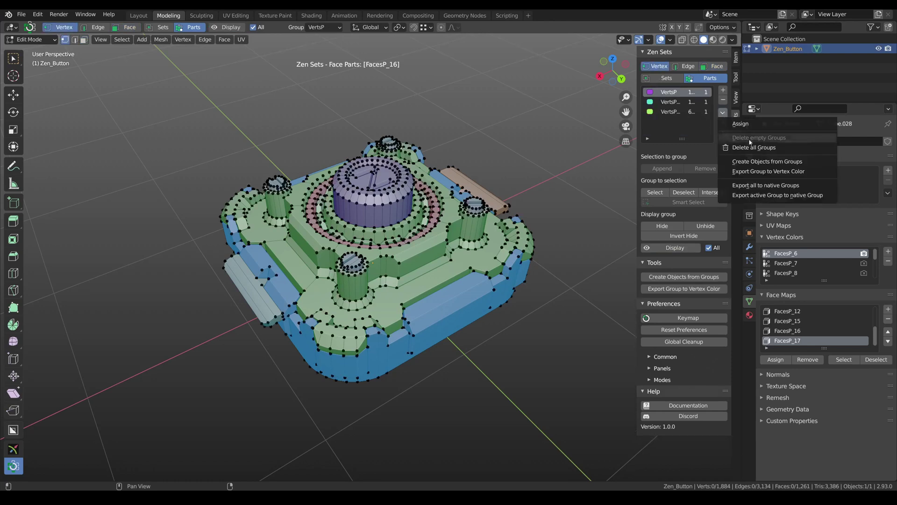
click(757, 185)
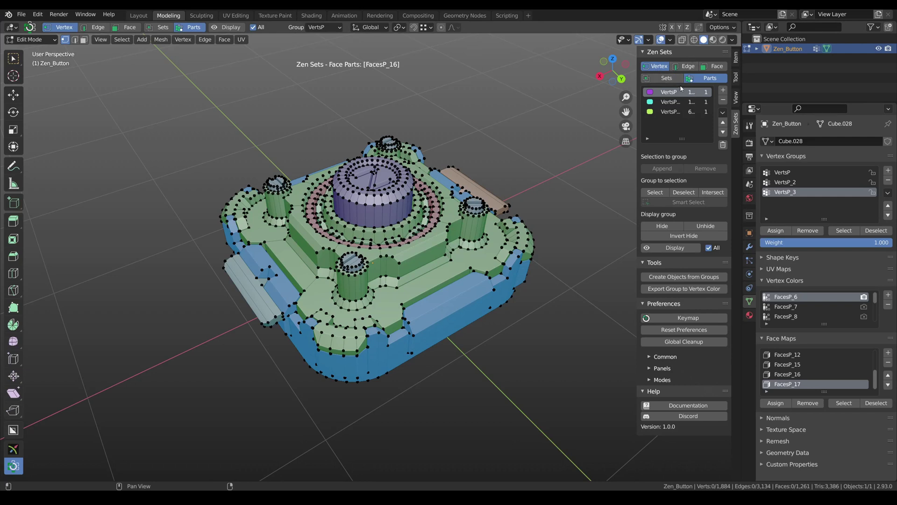
Wipe all Zen Sets data with Global Cleanup, then import all Face Maps as face parts
click(690, 342)
click(667, 344)
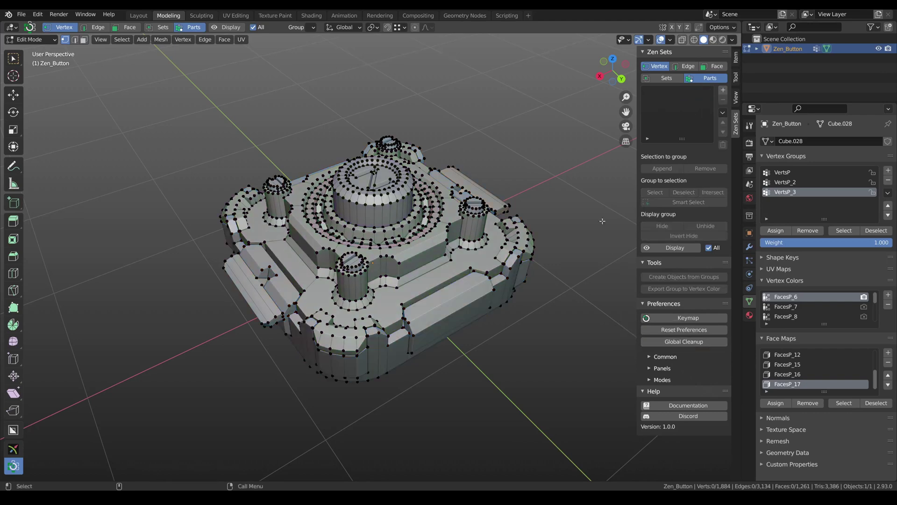
click(718, 67)
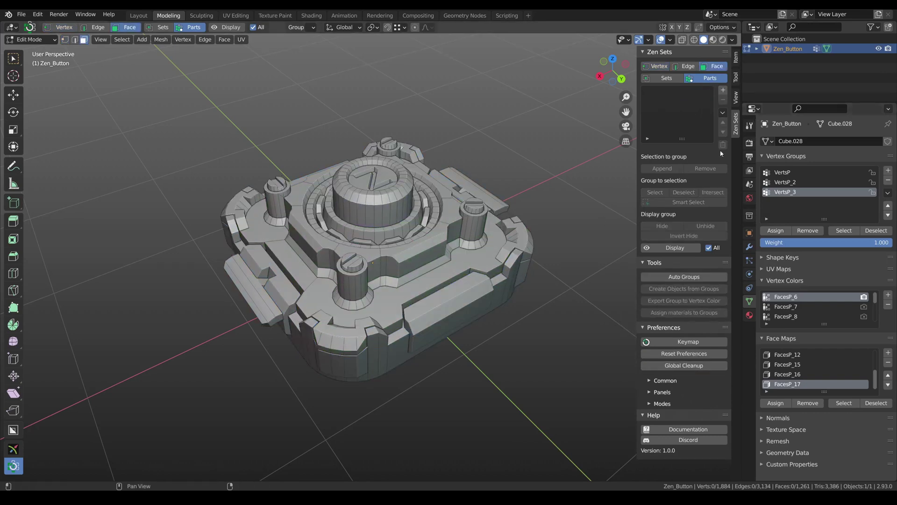
click(723, 114)
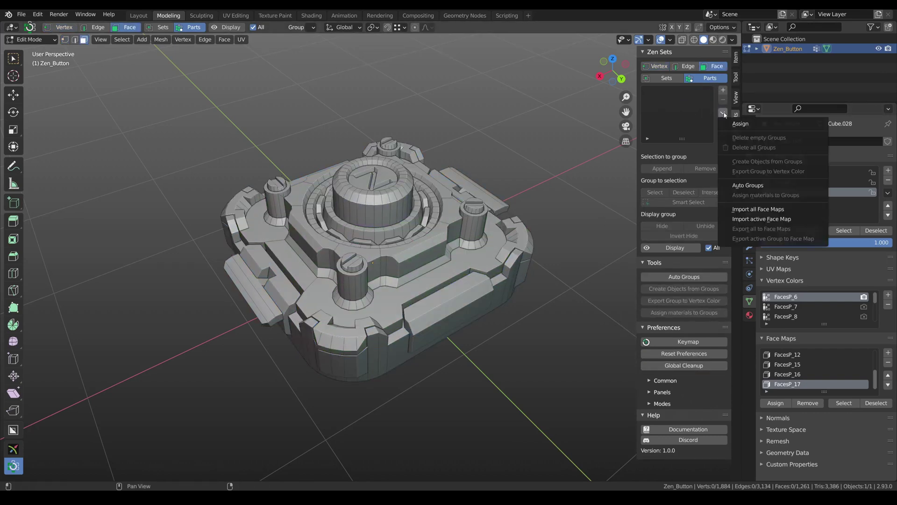
click(782, 213)
In Vertex Sets mode, import all native vertex groups back in
key(1)
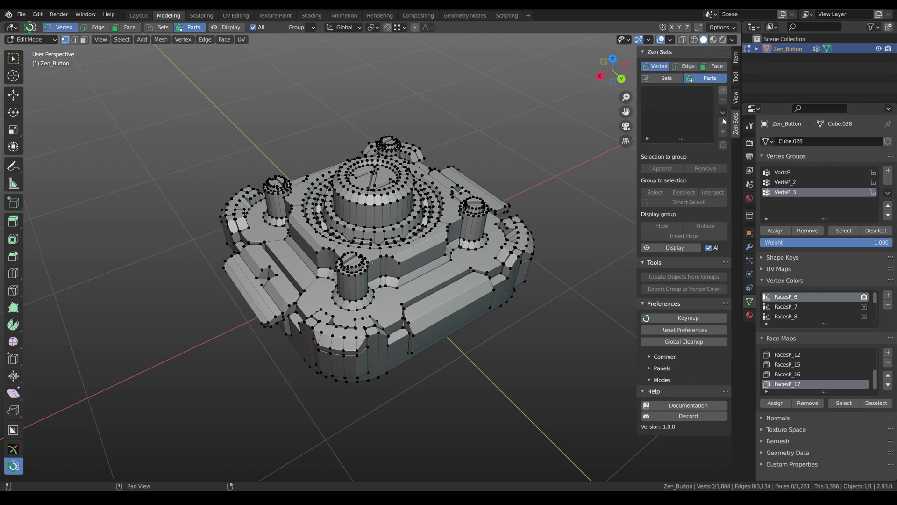
click(723, 114)
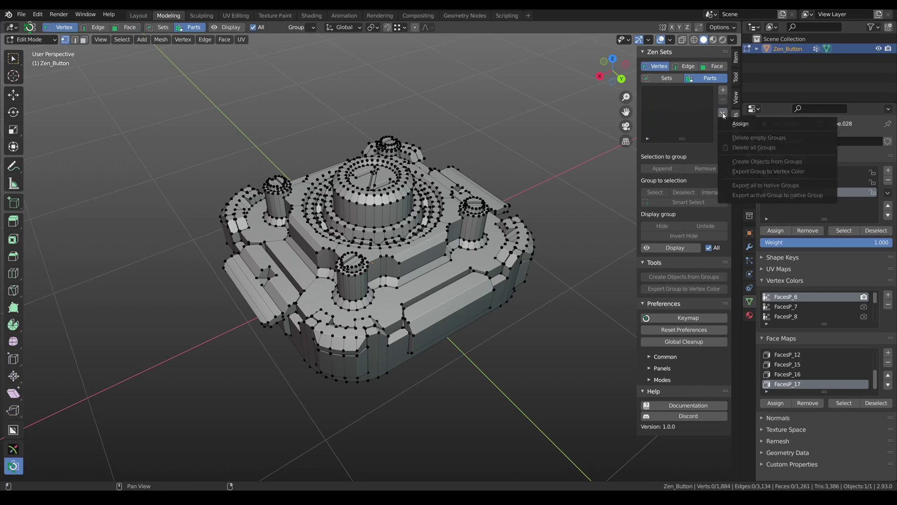
click(667, 78)
click(724, 113)
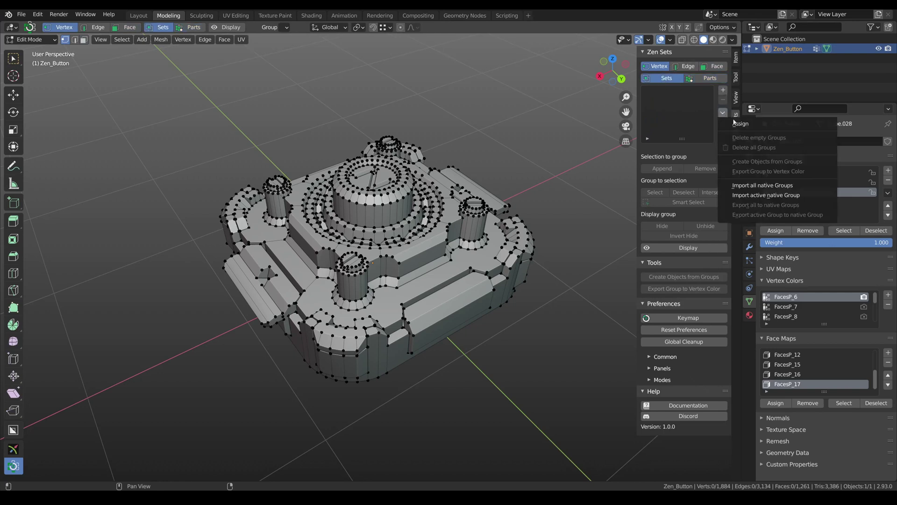
click(769, 185)
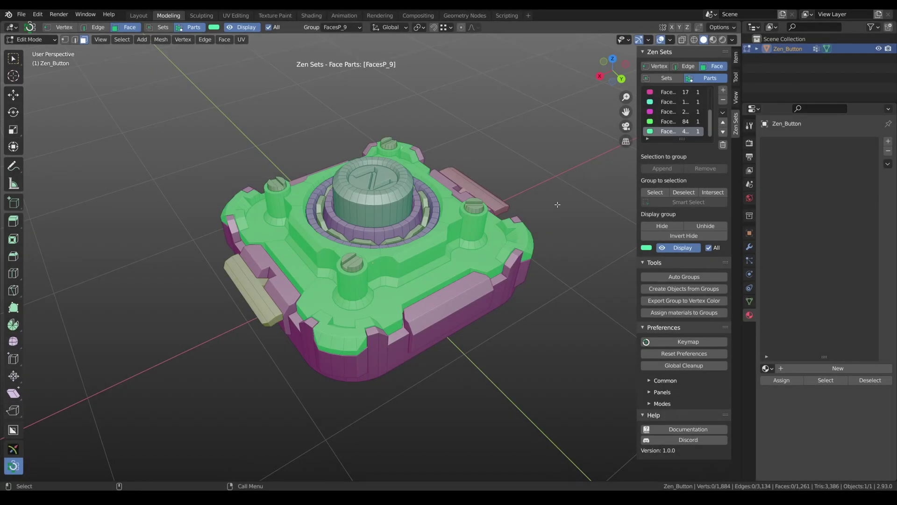
Assign one material per face group, Material.FacesP_6 to FacesP_17, and orbit to inspect the colours
click(696, 316)
middle_drag(561, 215, 468, 204)
scroll(485, 226, up, 2)
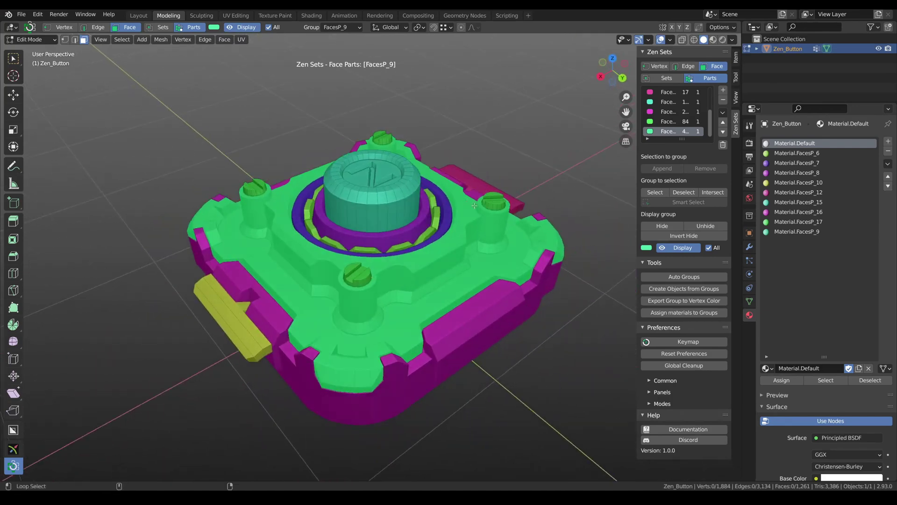
Create separate objects from all Zen Sets face groups
click(676, 289)
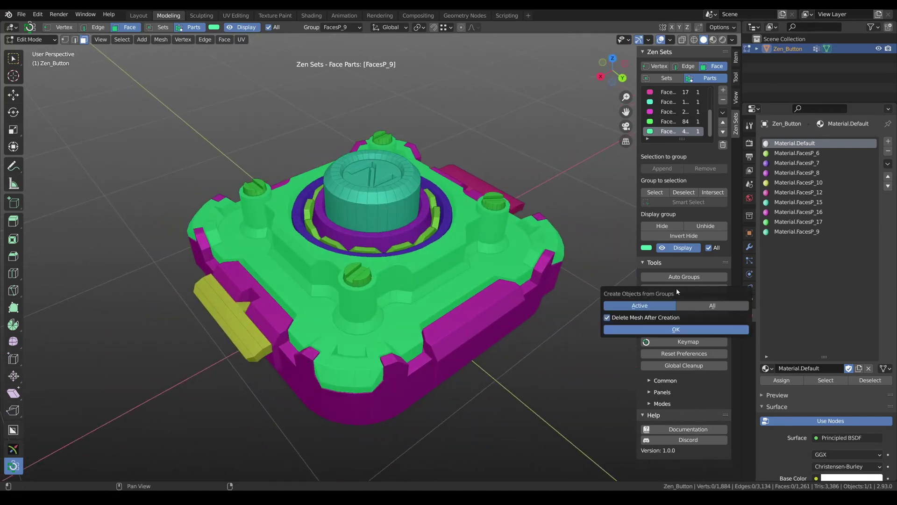
click(713, 306)
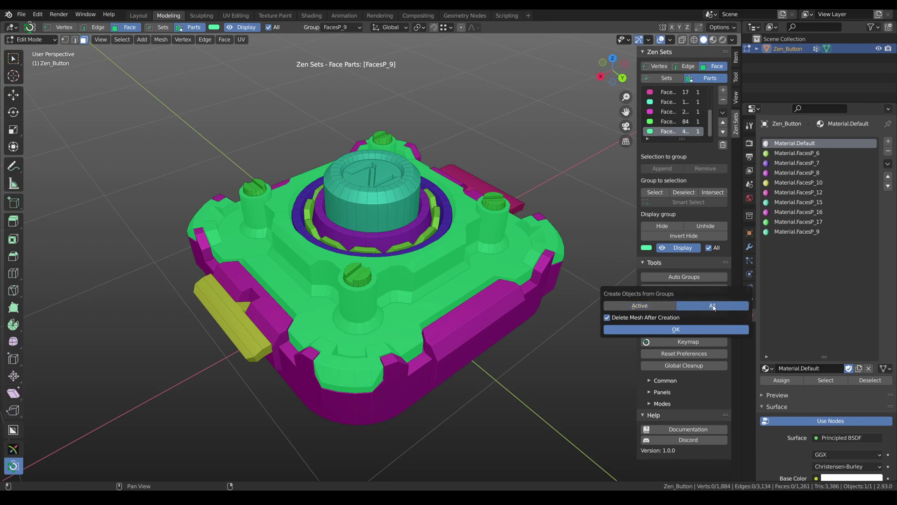
click(678, 330)
click(557, 194)
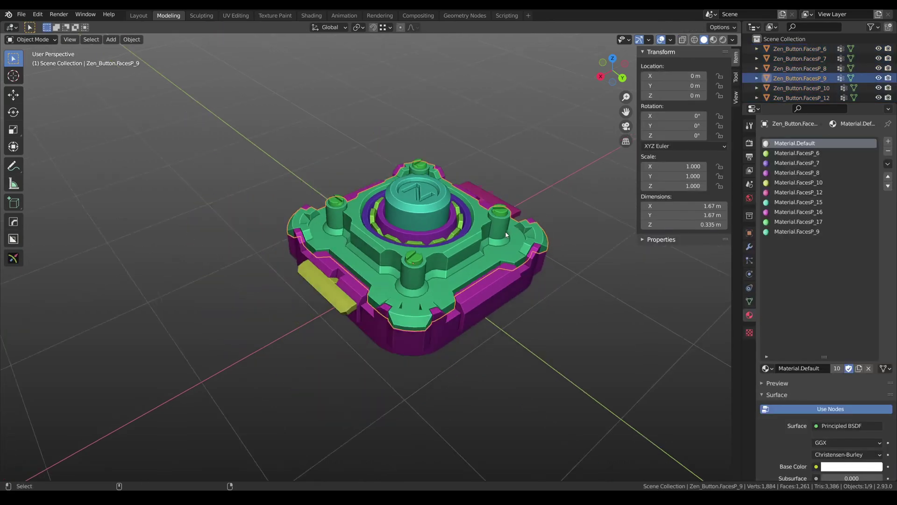
Isolate separated pieces like FacesP_16 in turn, then edit the FacesP_9 object
middle_drag(501, 238, 495, 302)
key(shift+h)
key(alt+h)
click(494, 301)
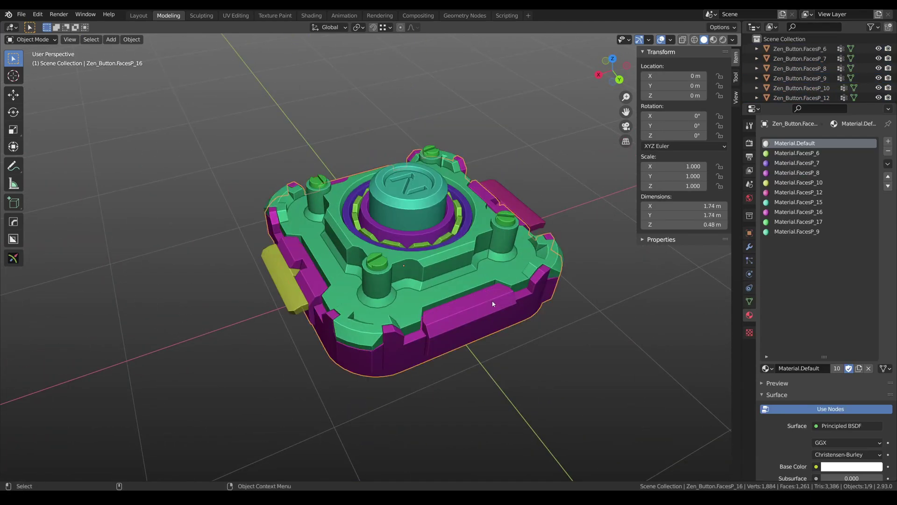
key(shift+h)
key(ctrl+z)
click(473, 239)
key(alt+a)
click(482, 250)
key(Tab)
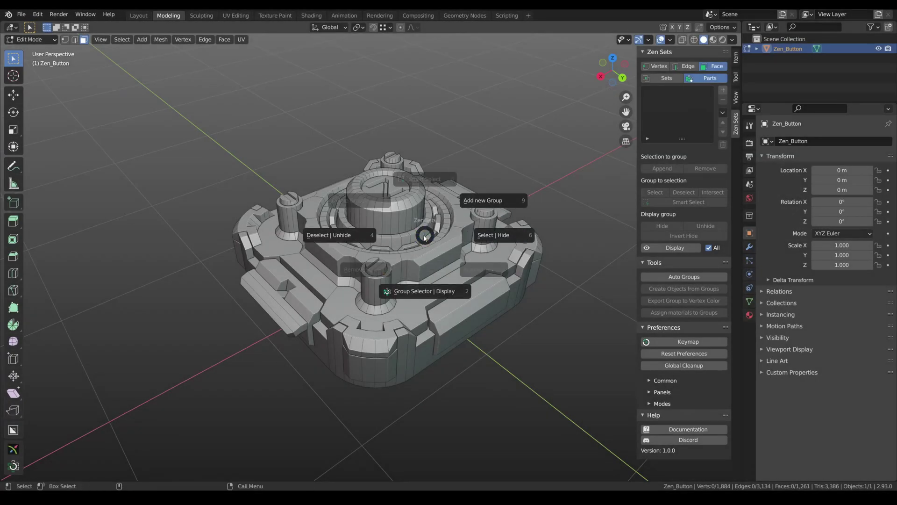
Hide the base and both side parts and view the remaining mesh from the front
key(Escape)
click(443, 256)
click(483, 303)
key(ctrl+l)
key(h)
middle_drag(500, 302, 481, 276)
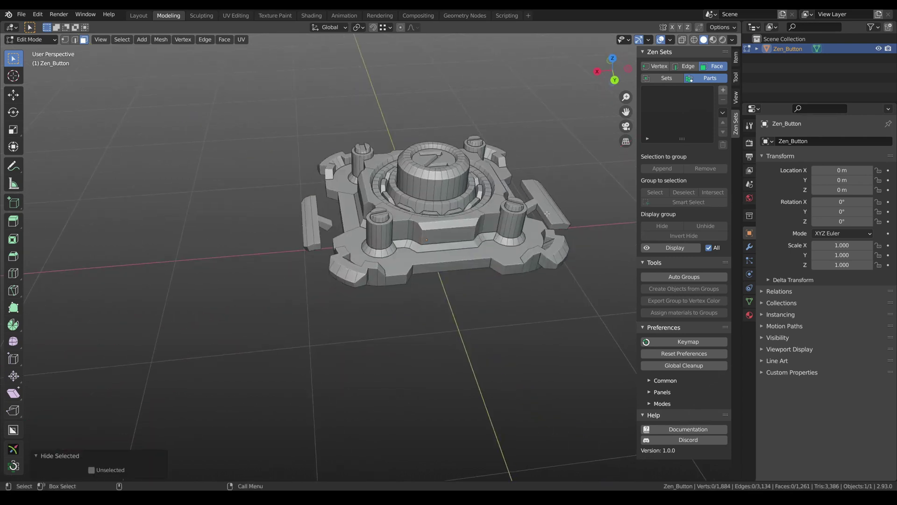
click(544, 202)
key(ctrl+l)
shift+click(318, 226)
key(ctrl+l)
key(h)
key(KP_1)
Box-select the upper vertices in X-ray and save them as vertex group VertsP
key(1)
key(alt+z)
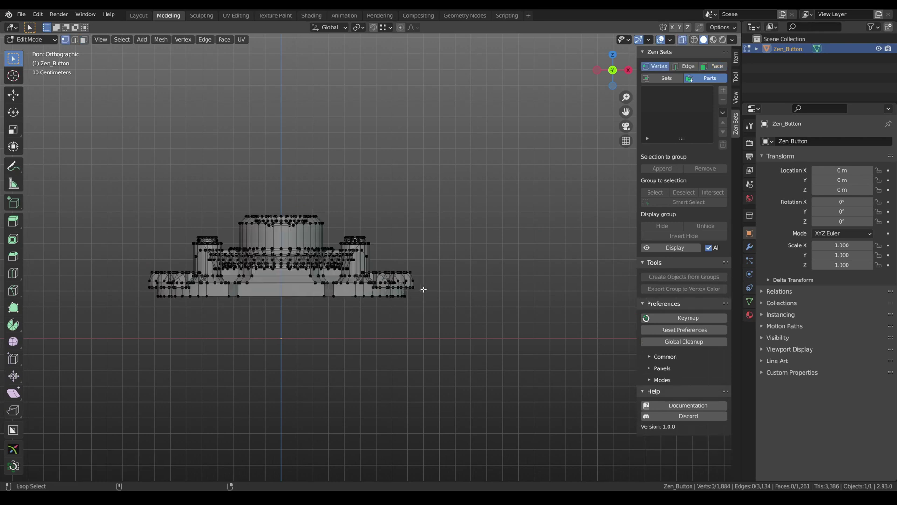
drag(425, 291, 73, 169)
key(shift+w)
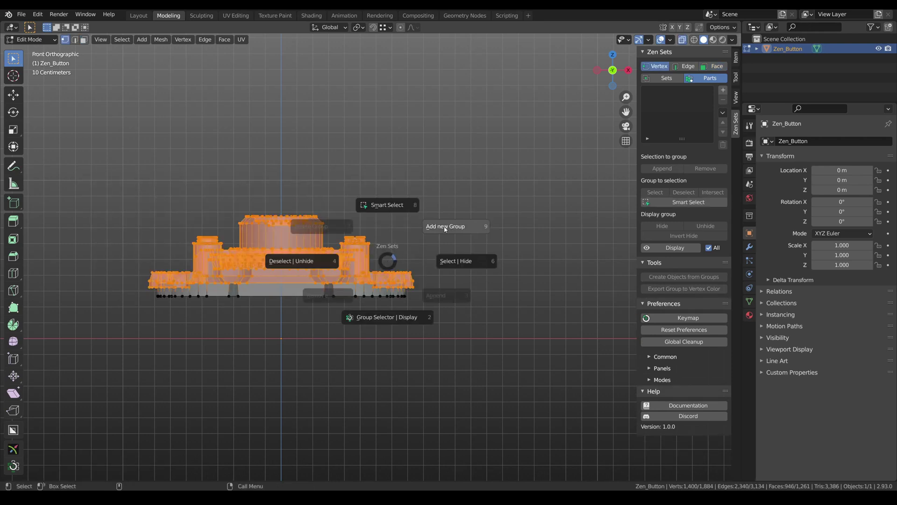
click(445, 228)
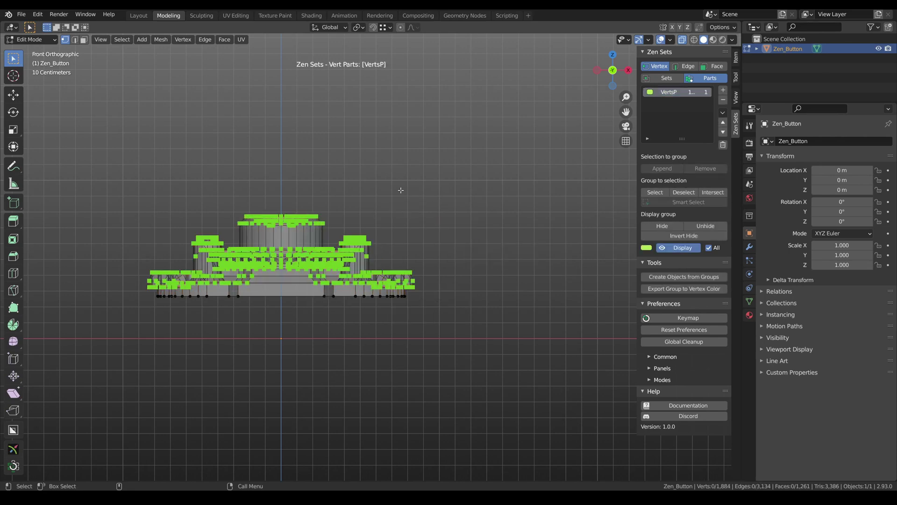
Turn off X-ray, reveal all geometry and select the central bottom face
middle_drag(393, 186, 463, 176)
scroll(472, 248, down, 2)
key(alt+z)
middle_drag(470, 266, 475, 209)
scroll(472, 224, up, 1)
key(alt+h)
middle_drag(514, 264, 507, 198)
key(3)
click(398, 276)
Grow the bottom selection and save the 41 faces as face group FacesP
key(ctrl+KP_Add)
key(ctrl+KP_Add)
middle_drag(394, 276, 413, 284)
key(ctrl+shift+x)
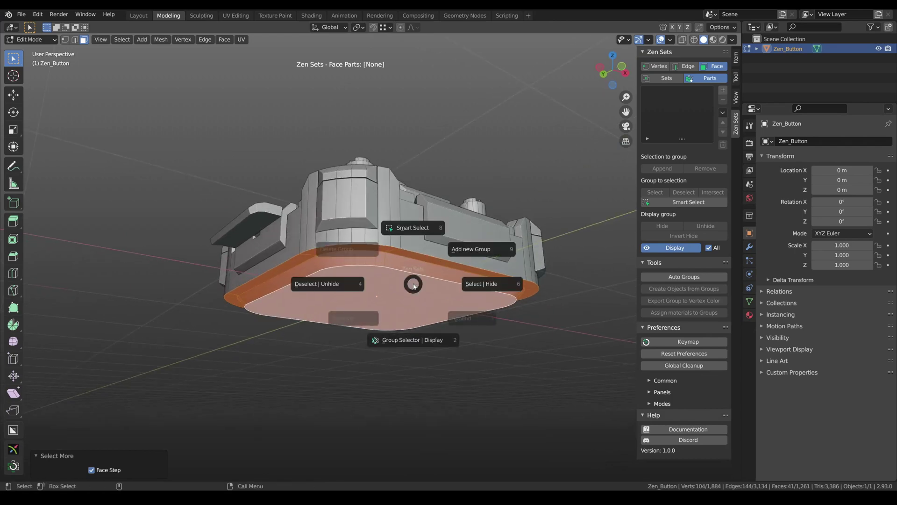
click(472, 253)
Isolate the notched ring by selecting its connected faces and hiding everything else
click(544, 172)
middle_drag(544, 173, 537, 231)
scroll(434, 201, up, 6)
middle_drag(428, 198, 417, 254)
click(425, 227)
key(ctrl+l)
key(shift+h)
Select the ring's 36 edges and save them as edge group EdgesP
key(2)
click(477, 213)
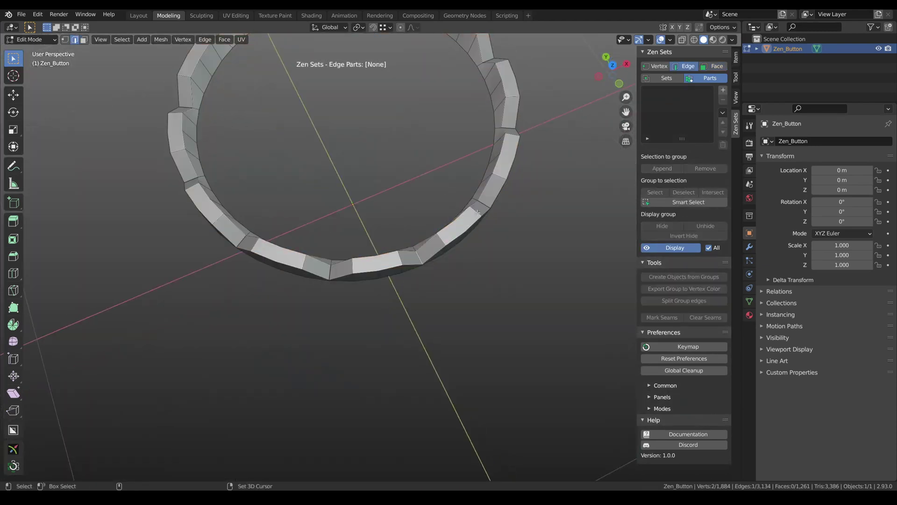
alt+click(481, 216)
shift+middle_drag(476, 218, 443, 238)
click(385, 278)
middle_drag(385, 278, 483, 246)
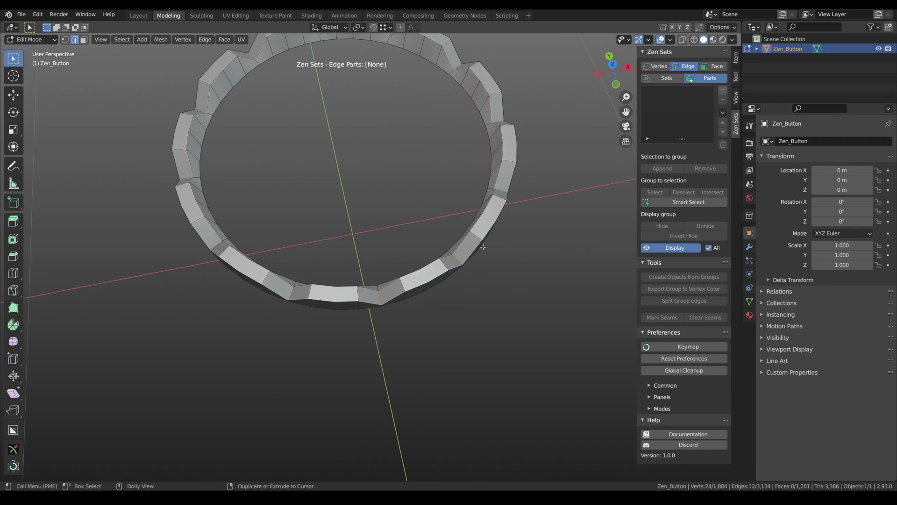
mouse_move(382, 253)
alt+middle_down()
mouse_move(392, 218)
mouse_move(396, 248)
alt+middle_up()
key(ctrl+shift+x)
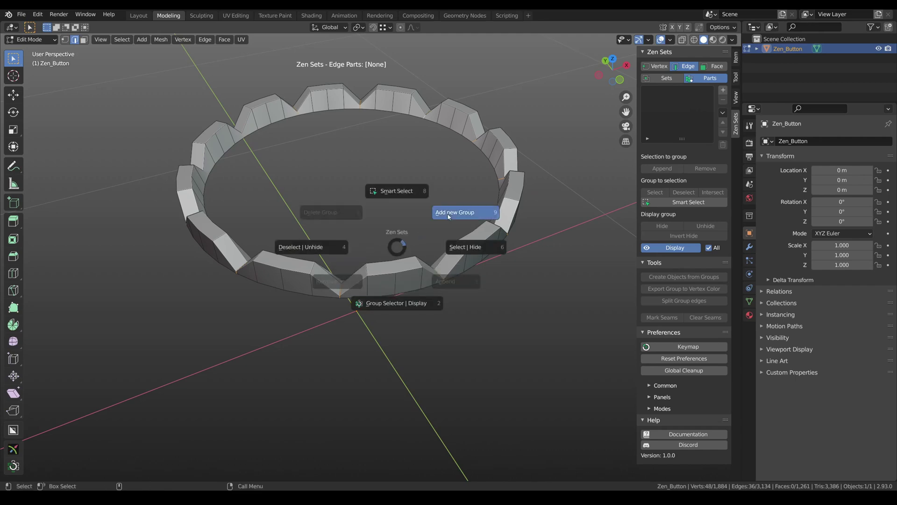
click(443, 216)
Reveal the whole mesh and reduce the selection to a single edge
key(alt+h)
scroll(526, 201, down, 4)
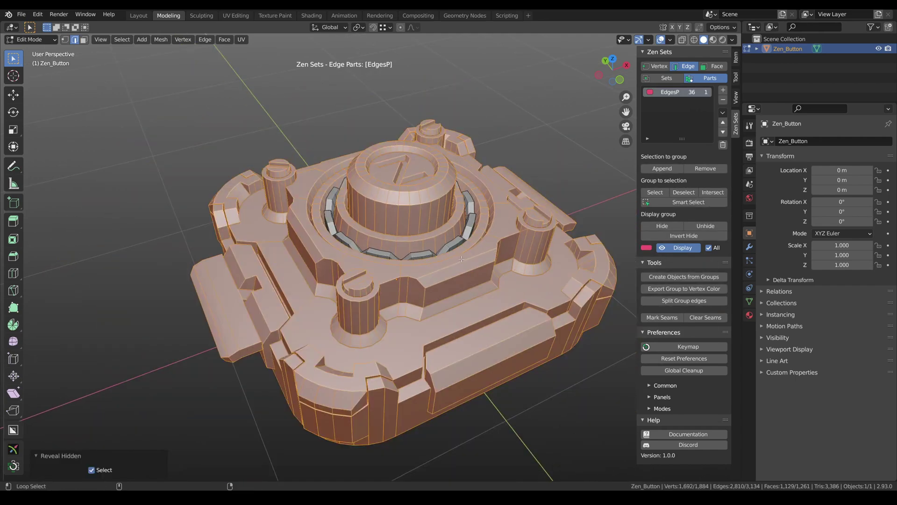
click(526, 201)
scroll(526, 201, down, 2)
mouse_move(461, 243)
alt+middle_down()
mouse_move(468, 203)
mouse_move(442, 240)
mouse_move(447, 249)
alt+middle_up()
Smart-select the VertsP group and raise it about 0.15 m along Z
key(1)
scroll(468, 310, up, 2)
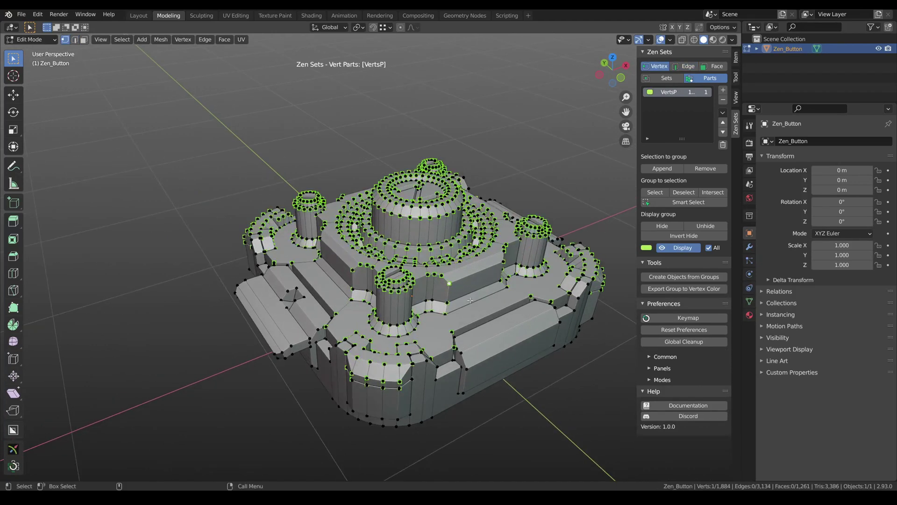
ctrl+shift+right_click(470, 300)
click(474, 245)
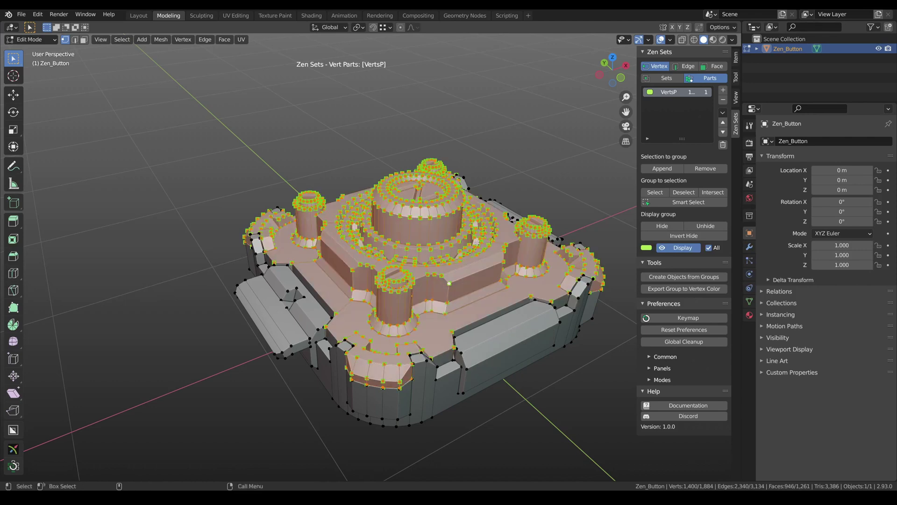
click(14, 96)
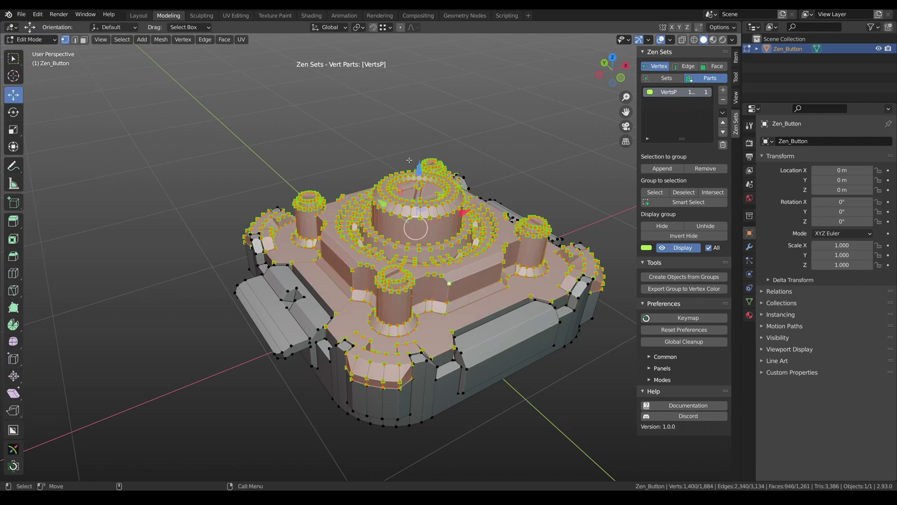
drag(420, 168, 509, 193)
middle_drag(510, 193, 496, 223)
scroll(450, 241, up, 7)
Smart-select the EdgesP ring edges and bevel them by about 0.0217 m
key(2)
click(453, 269)
scroll(452, 268, down, 3)
middle_drag(472, 274, 502, 284)
scroll(502, 285, down, 2)
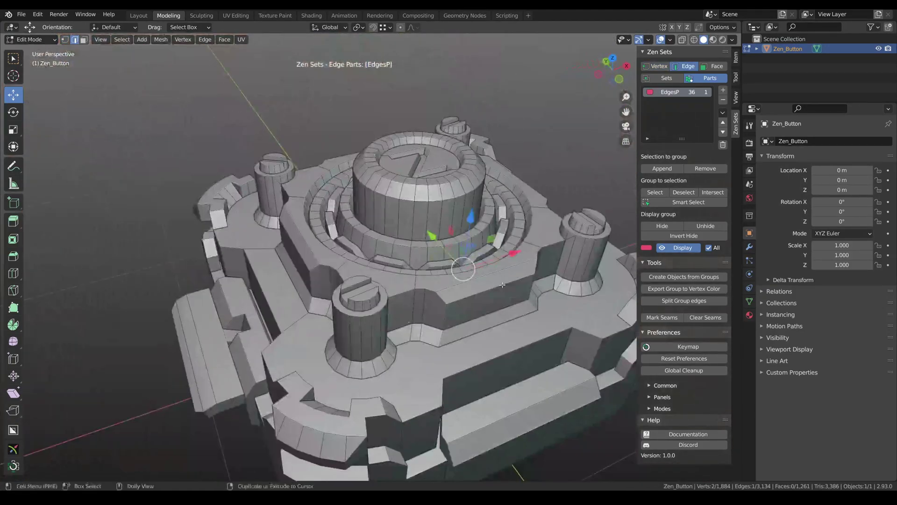
key(ctrl+shift+x)
click(508, 202)
middle_drag(508, 203, 504, 239)
scroll(499, 243, up, 4)
key(ctrl+b)
click(499, 290)
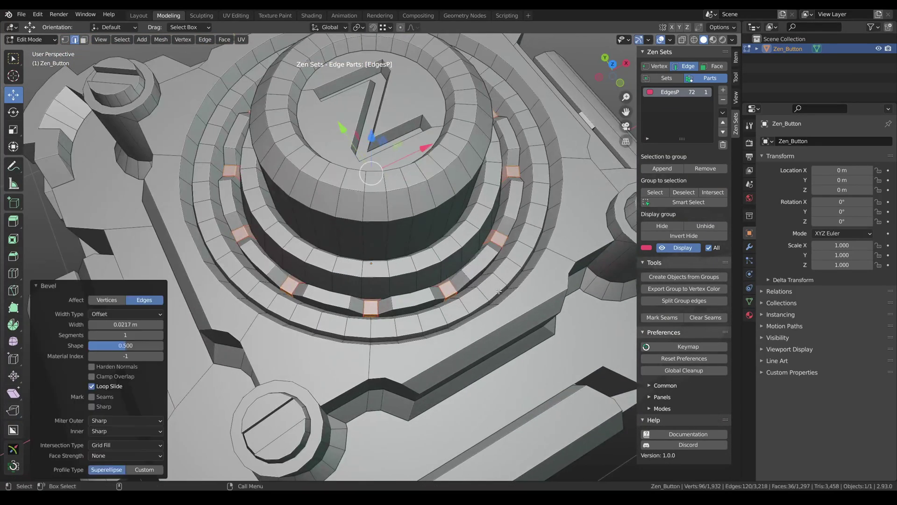
scroll(500, 290, down, 6)
middle_drag(499, 291, 445, 282)
key(3)
Select the FacesP bottom faces, lower them 0.32817 m along Z, then raise them 0.33285 m
click(444, 225)
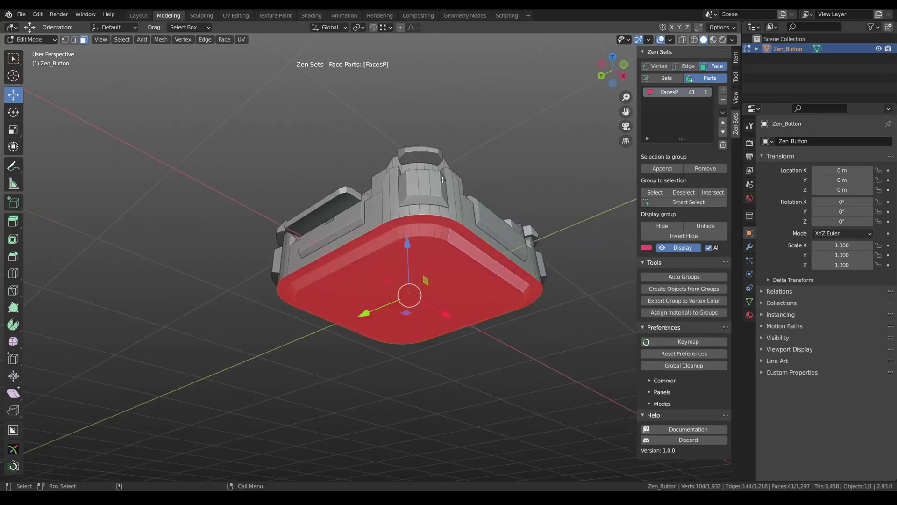
drag(406, 241, 407, 281)
middle_drag(407, 280, 341, 221)
key(g)
key(z)
click(374, 192)
Select one bolt top and extend the selection to all eight coplanar bolt-top faces
scroll(484, 221, up, 6)
click(478, 221)
key(shift+g)
key(w)
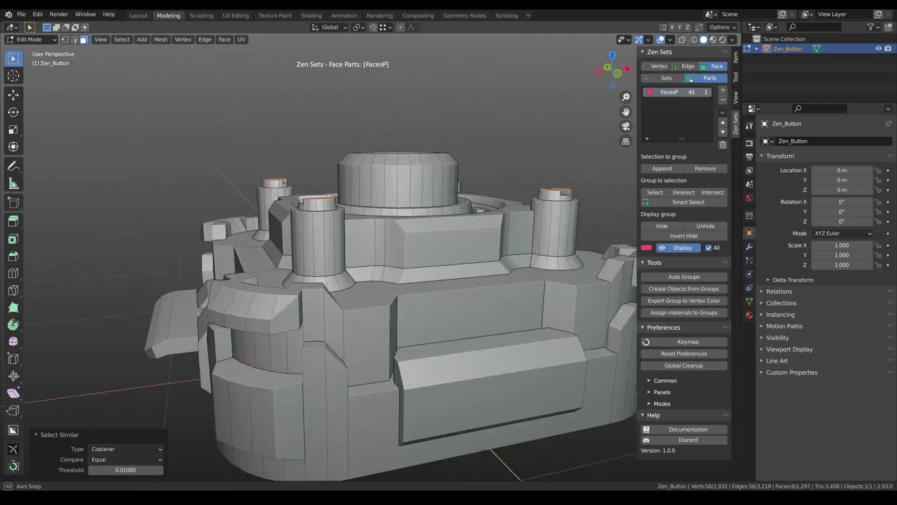
scroll(407, 247, down, 2)
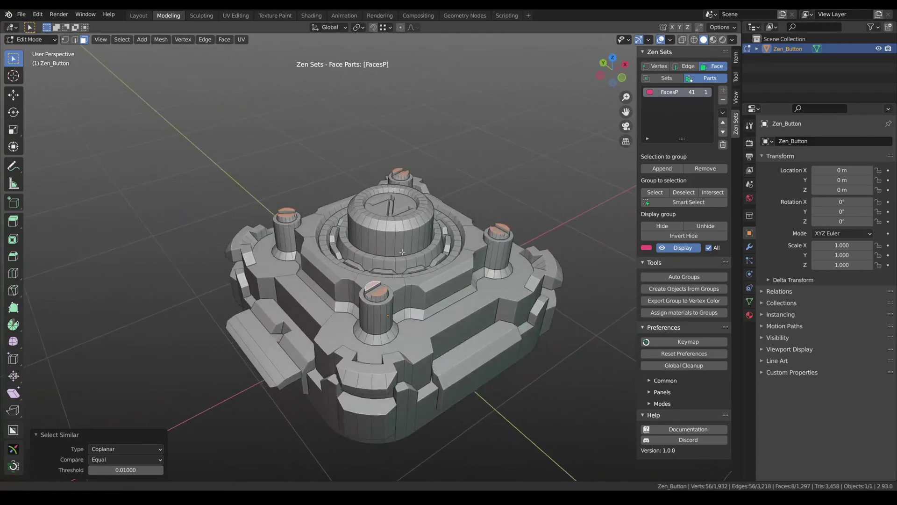